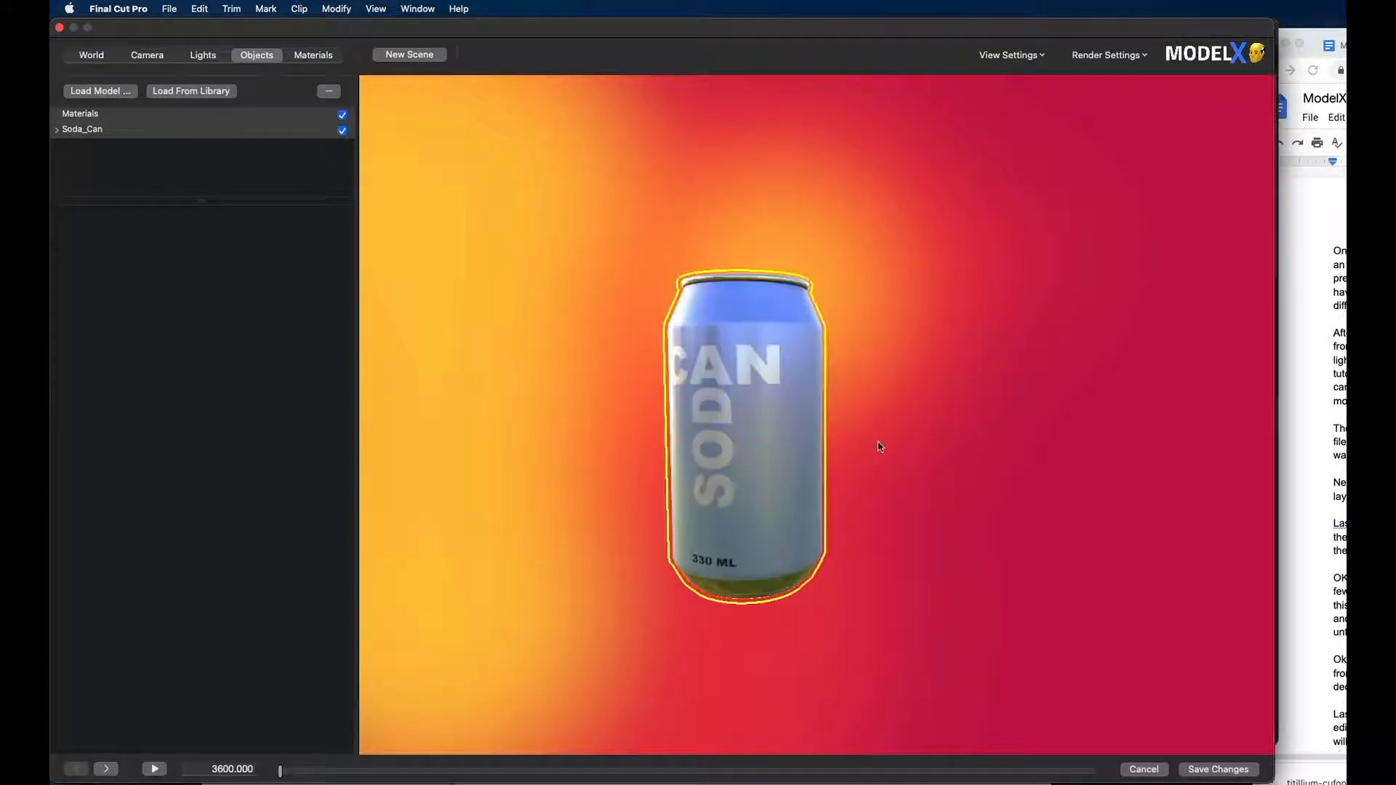
- Try the night city panorama with purple sky as the lighting environment's installed image
drag(880, 446, 932, 427)
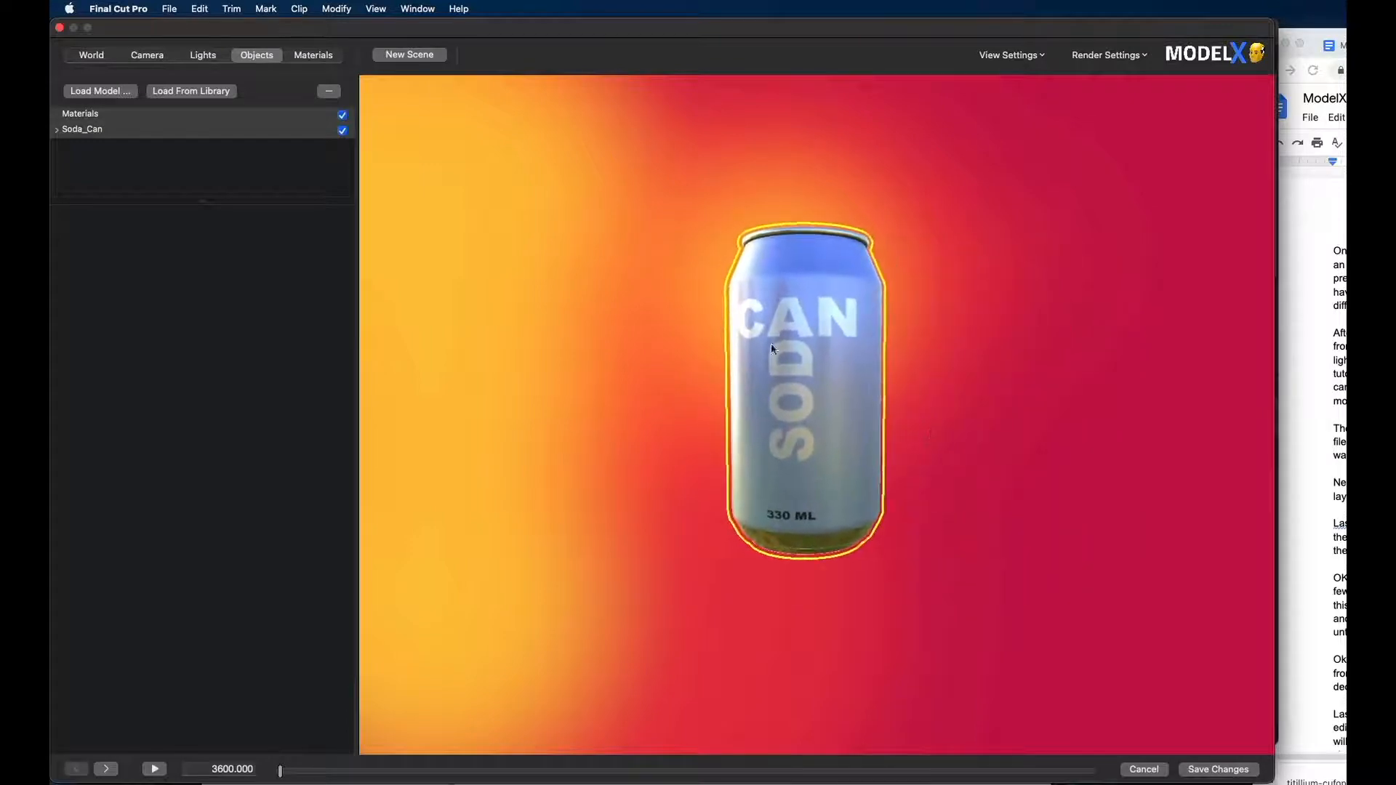
click(91, 54)
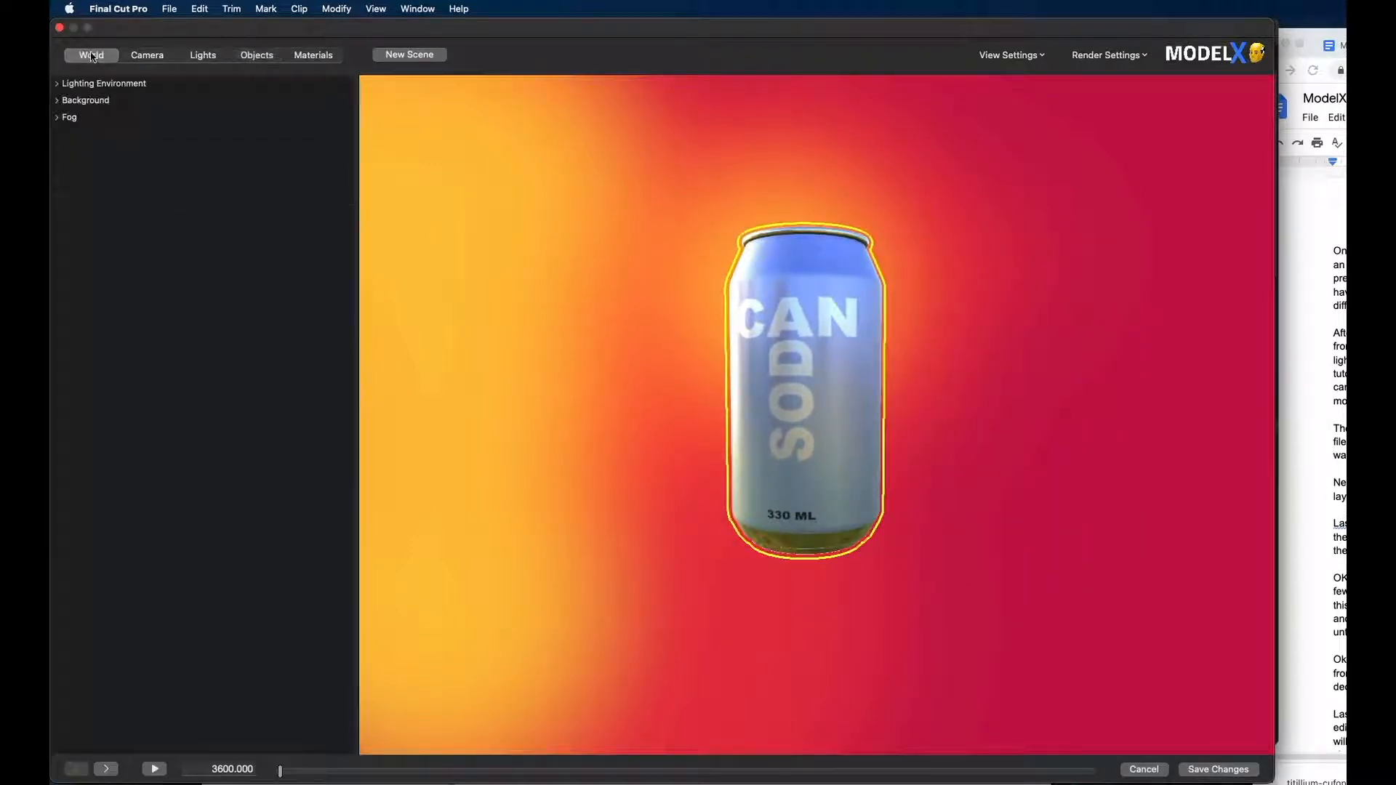
click(55, 84)
click(174, 149)
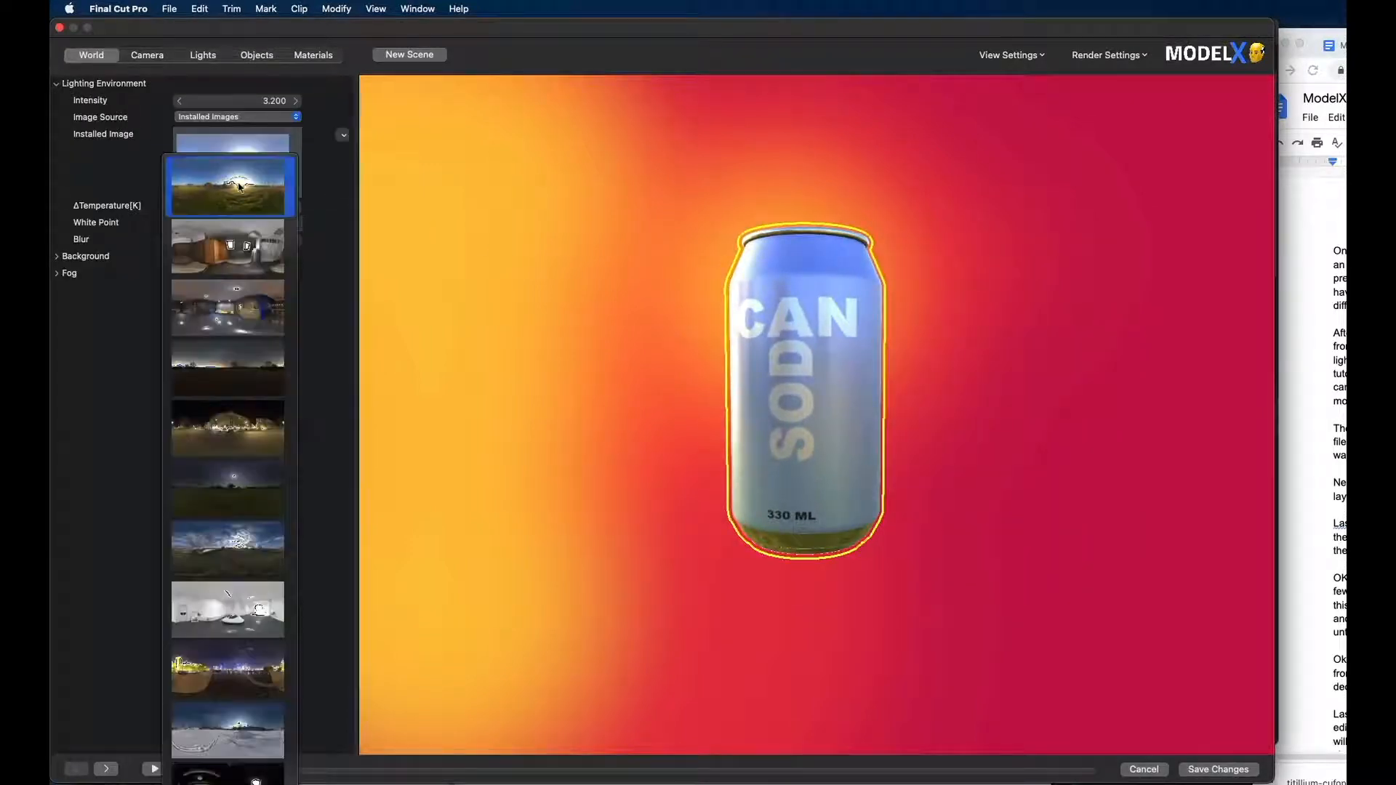
click(239, 659)
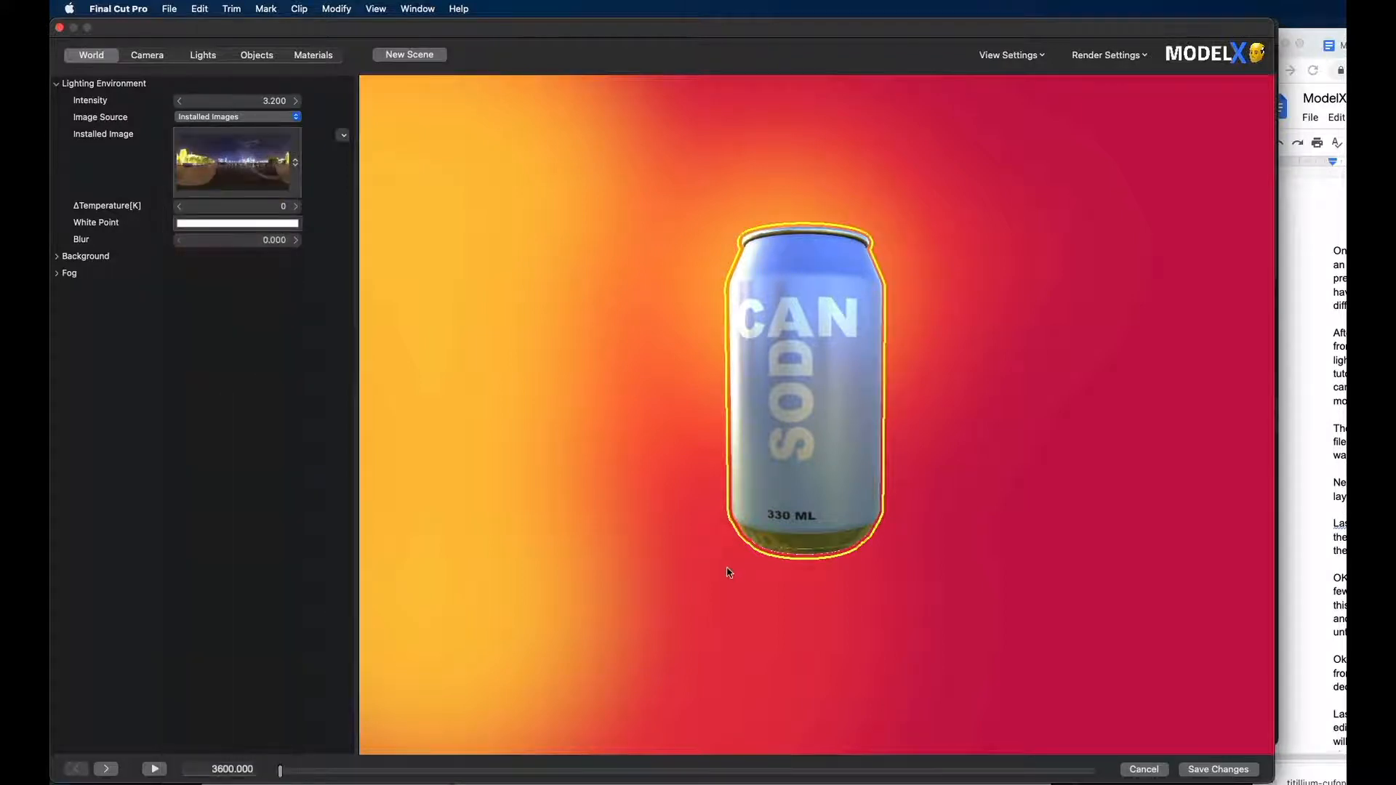
- Set the lighting environment's installed image to the dim indoor panorama with the blue wall and inspect the can's reflections
click(218, 165)
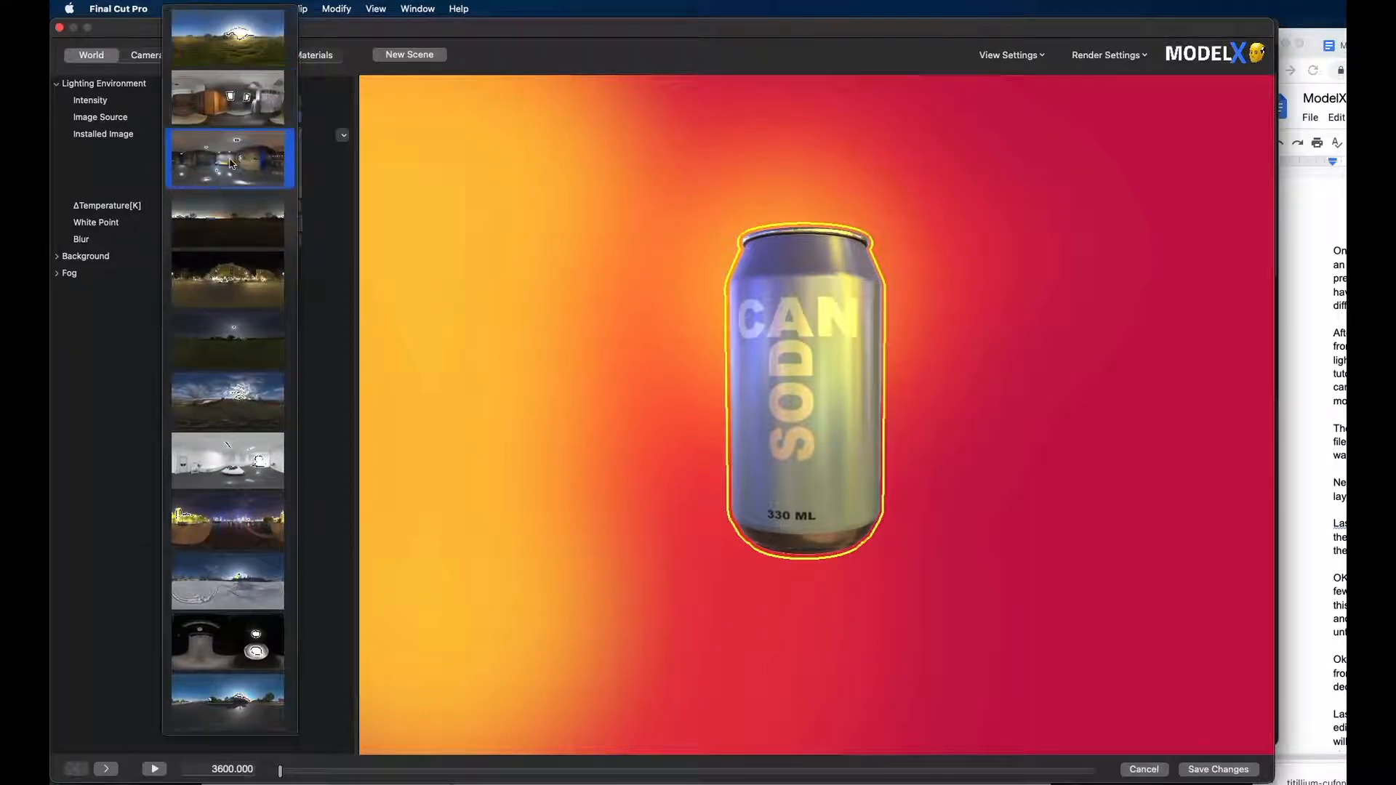
click(231, 163)
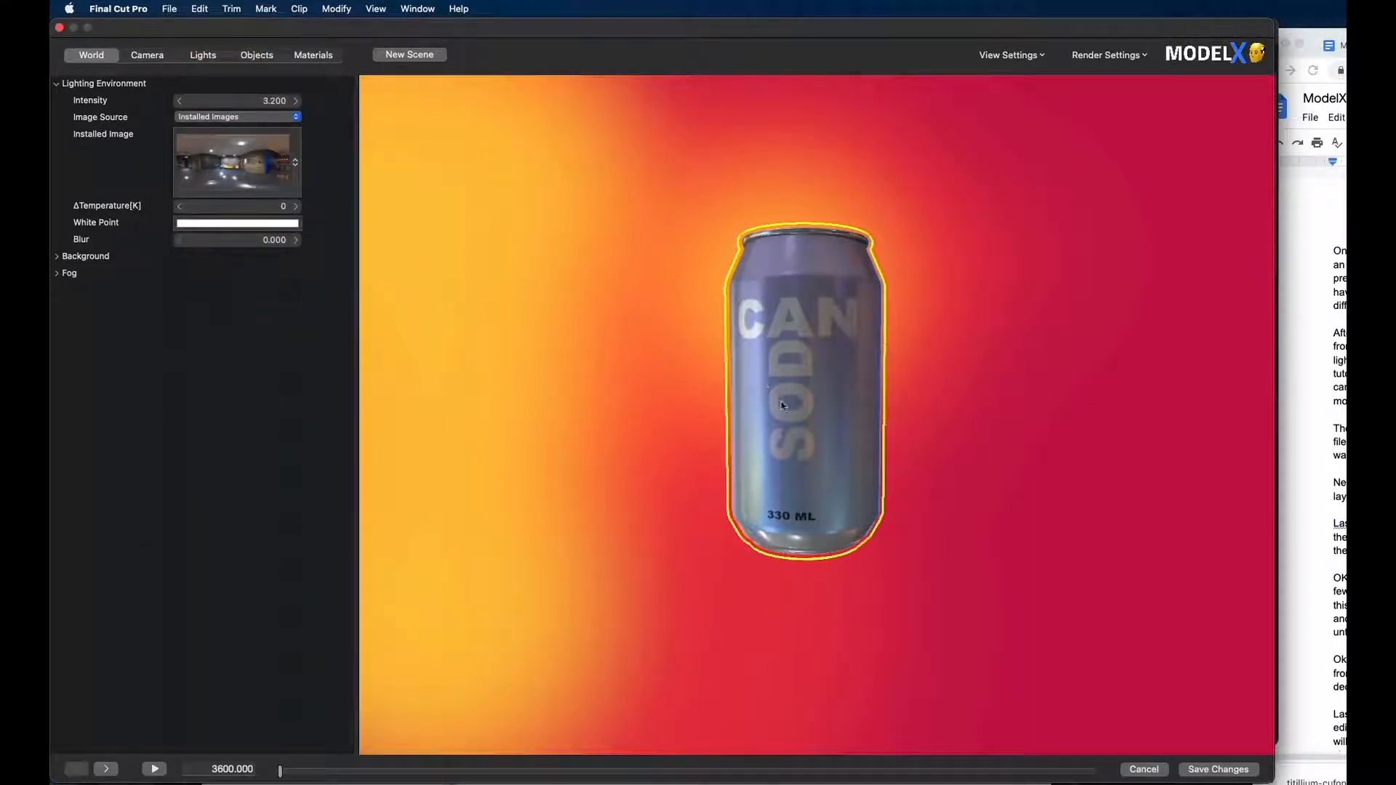
drag(782, 405, 738, 429)
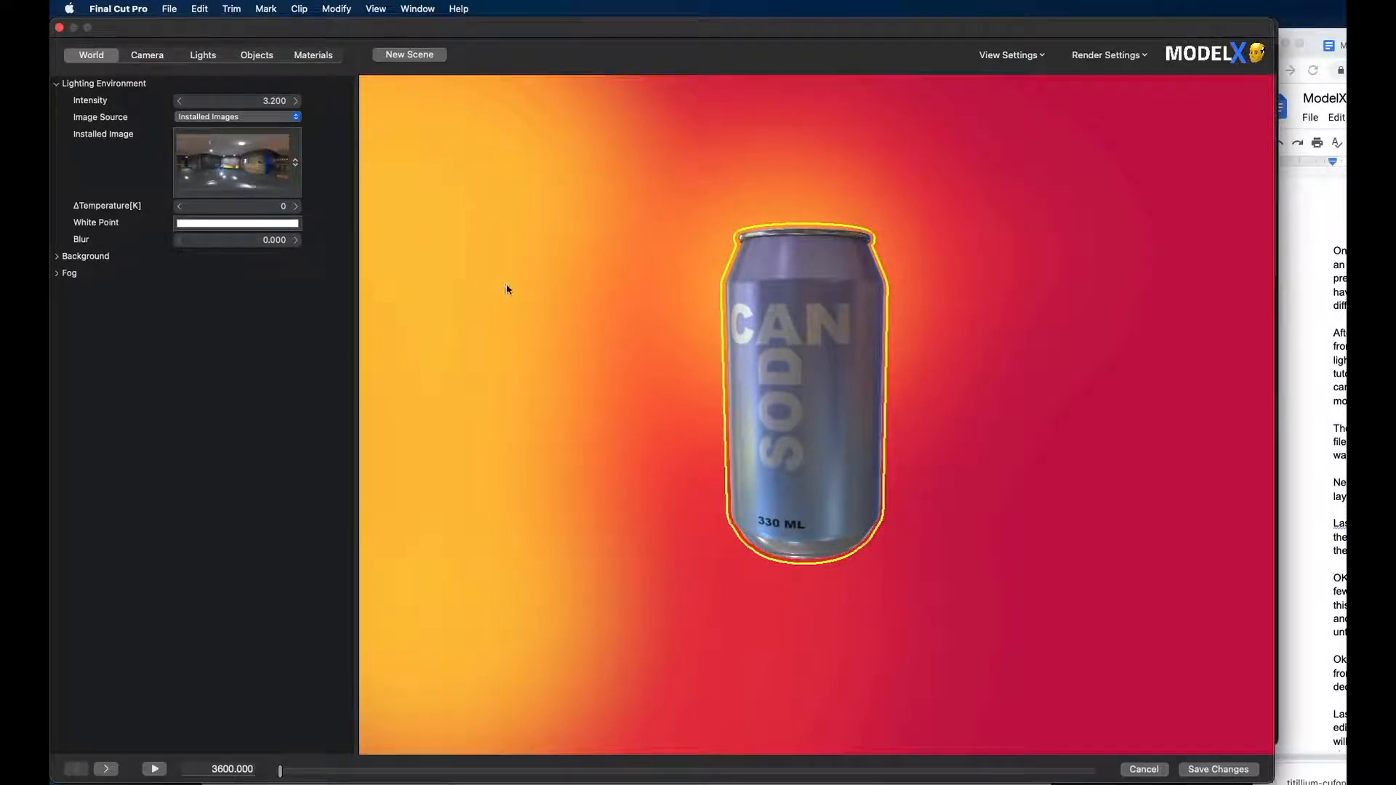
- Switch the Soda_Can label material, mat_mat_SodaCan_Label, to Advanced Material Editing and look through its texture channels
click(249, 57)
click(107, 129)
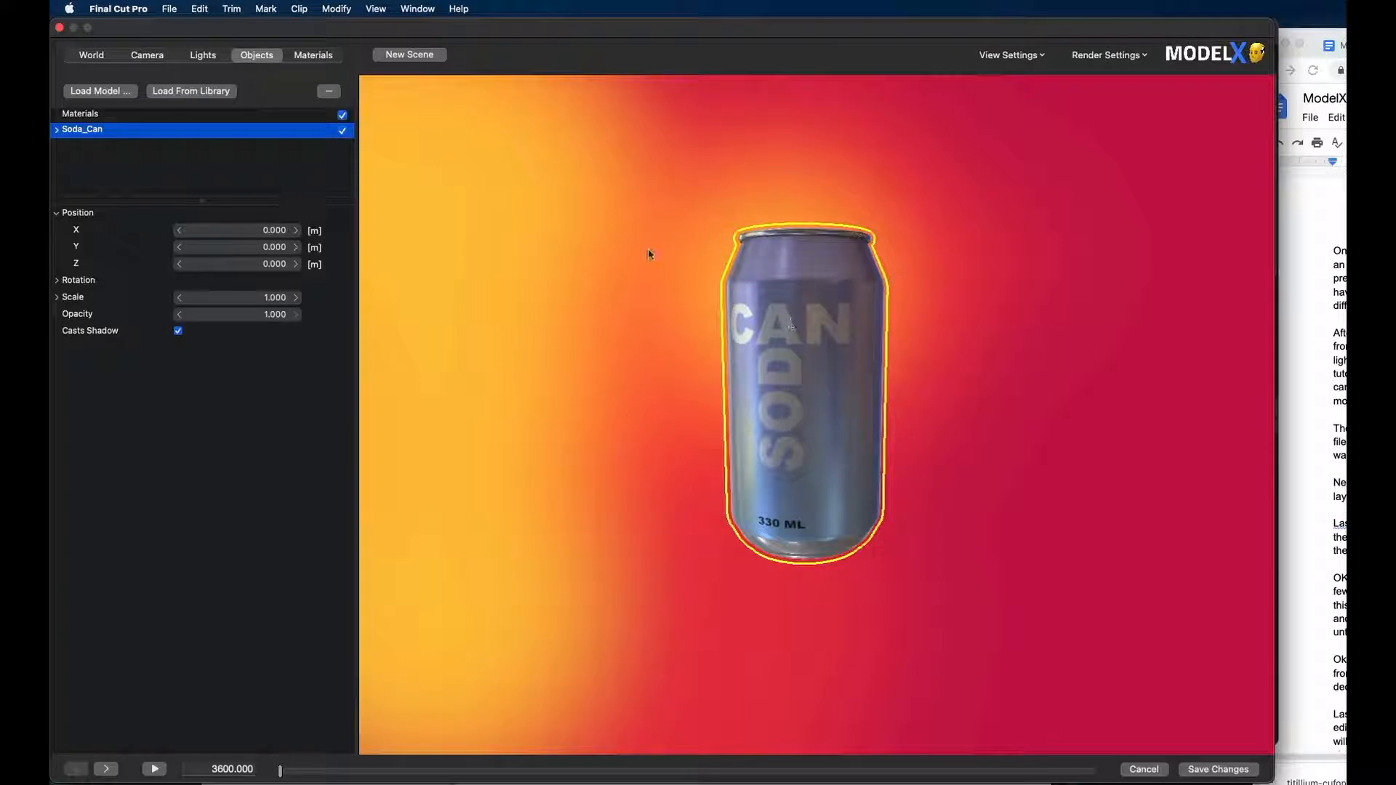
click(303, 56)
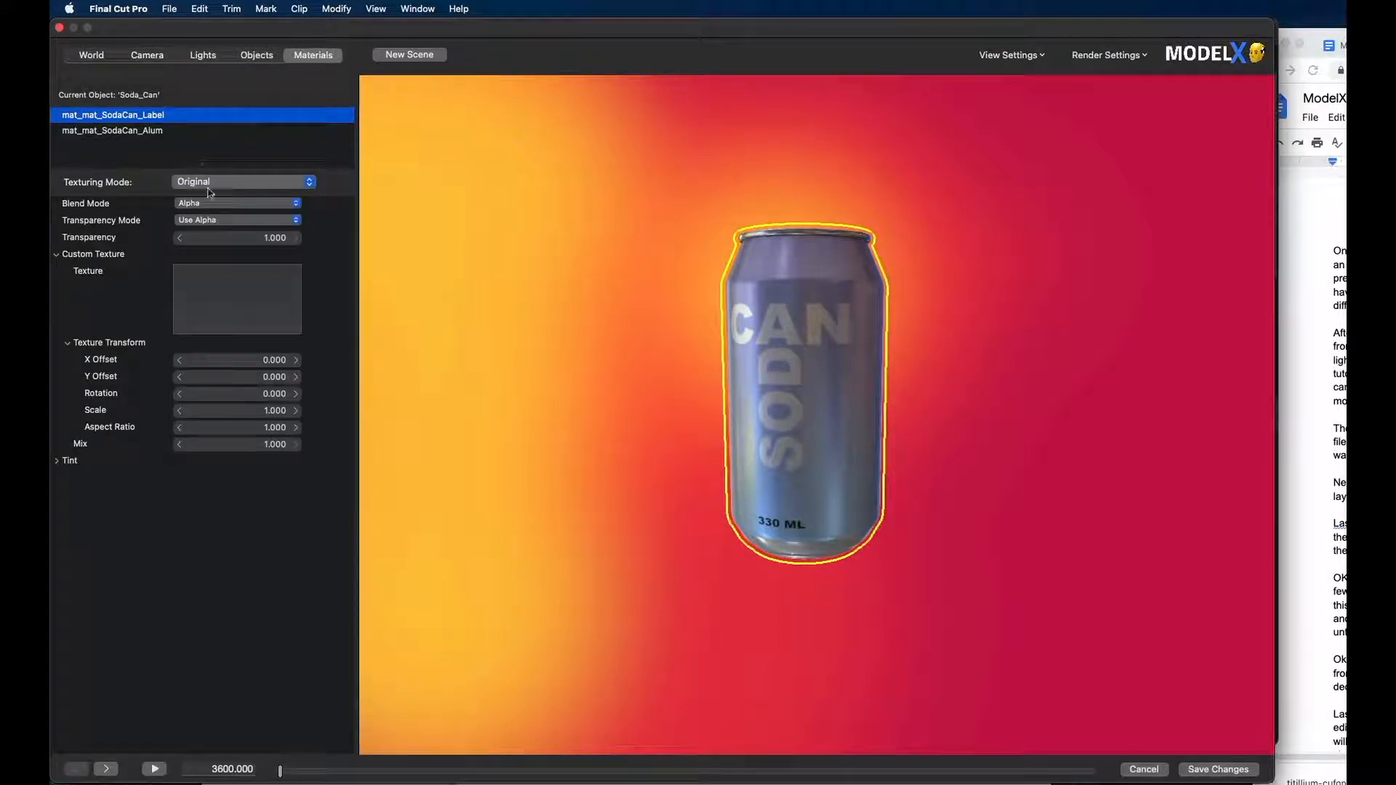
click(267, 187)
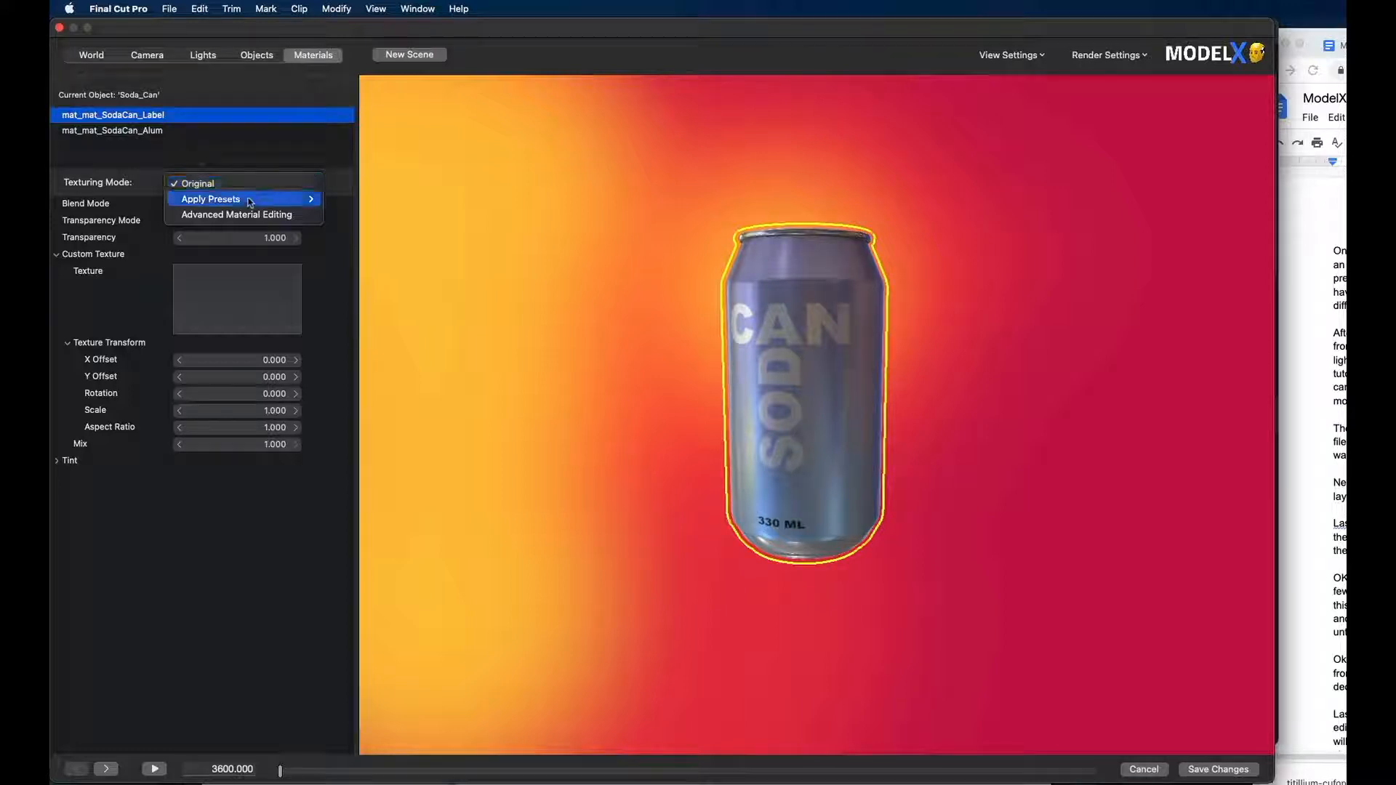
mouse_move(250, 202)
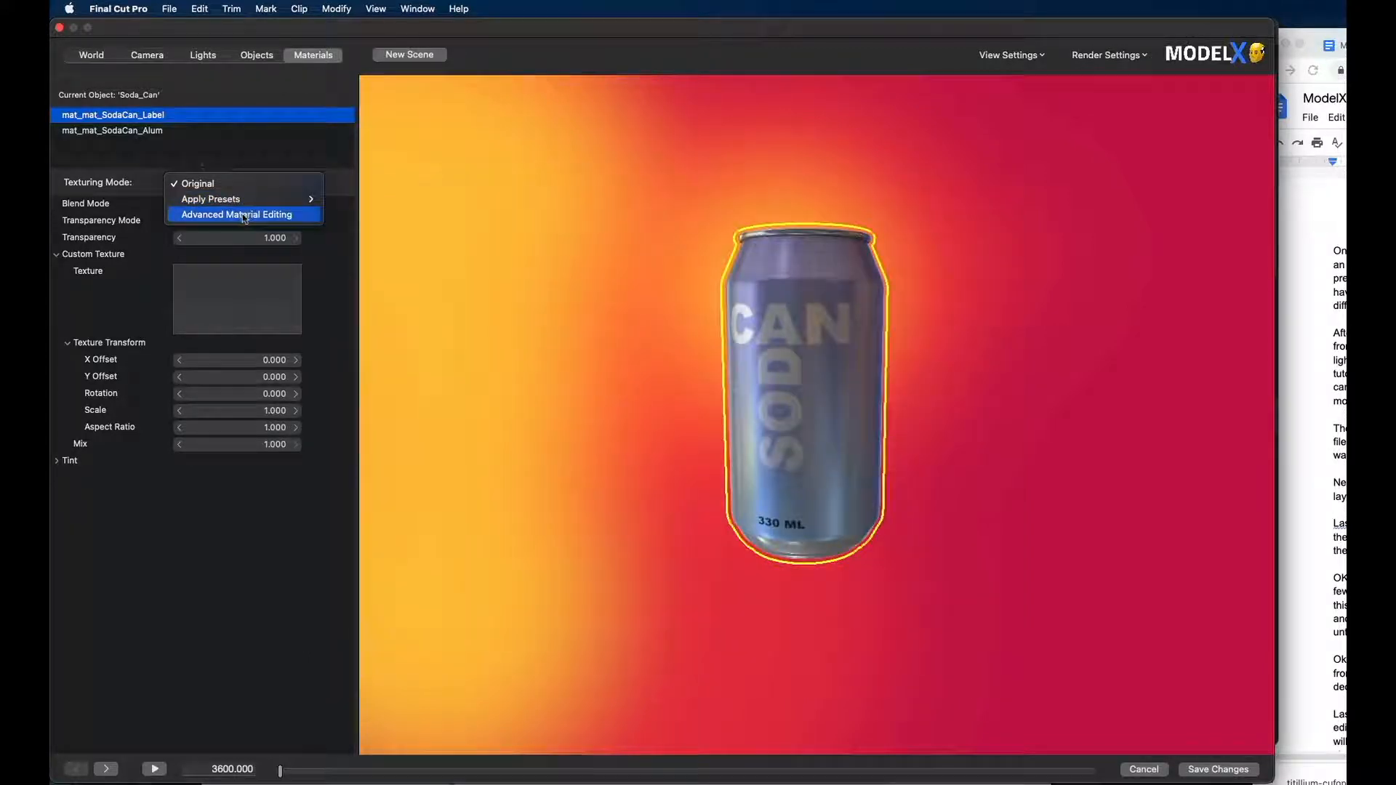
click(244, 217)
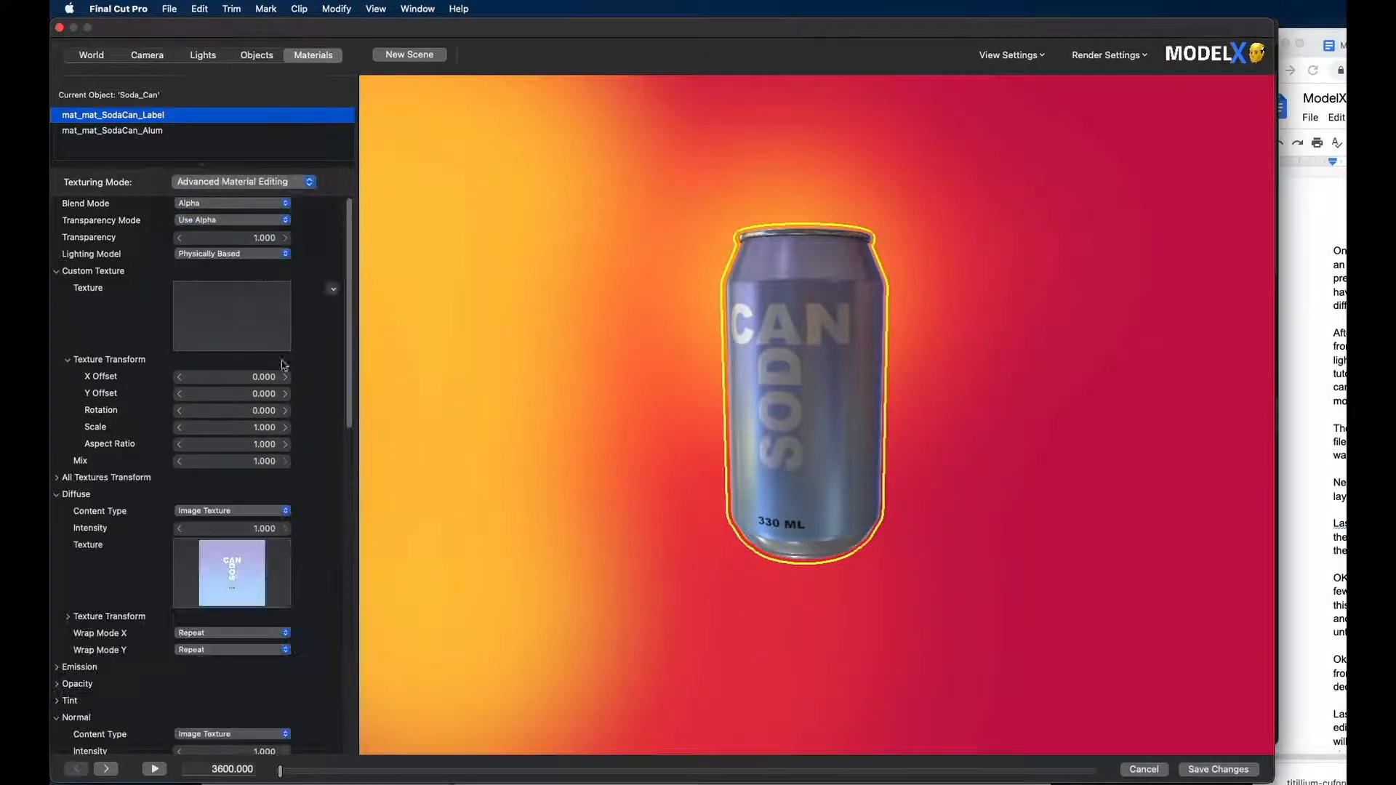
scroll(327, 463, down, 5)
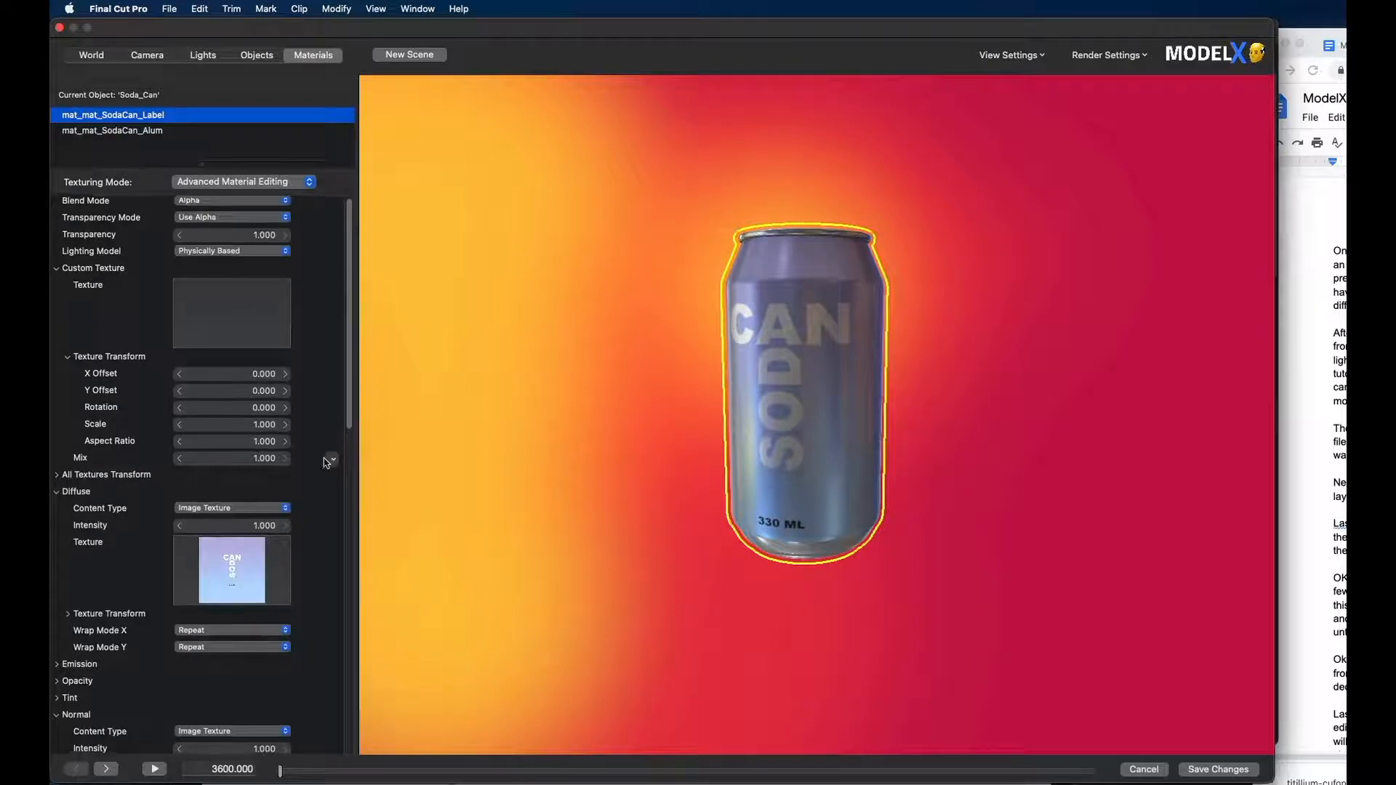
scroll(327, 460, down, 6)
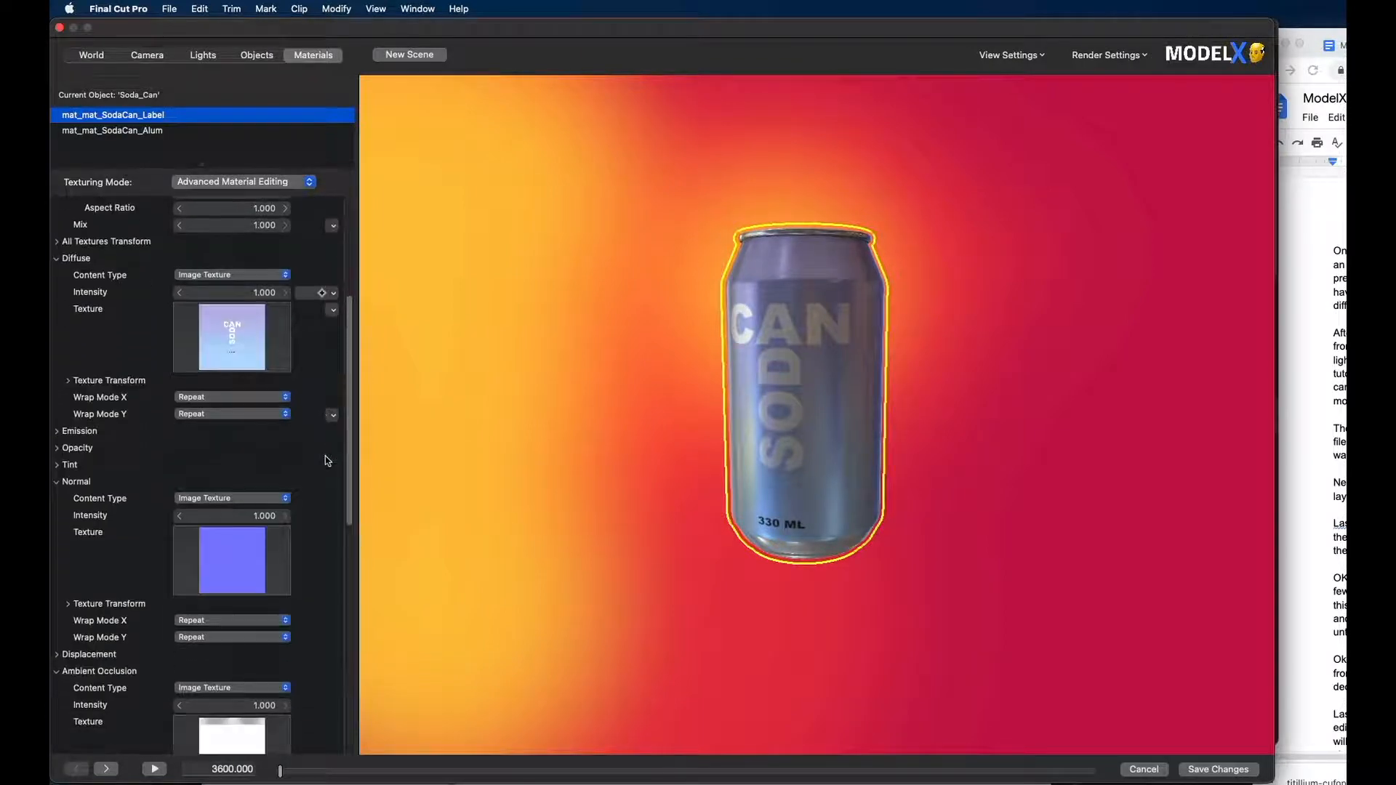
scroll(326, 461, down, 6)
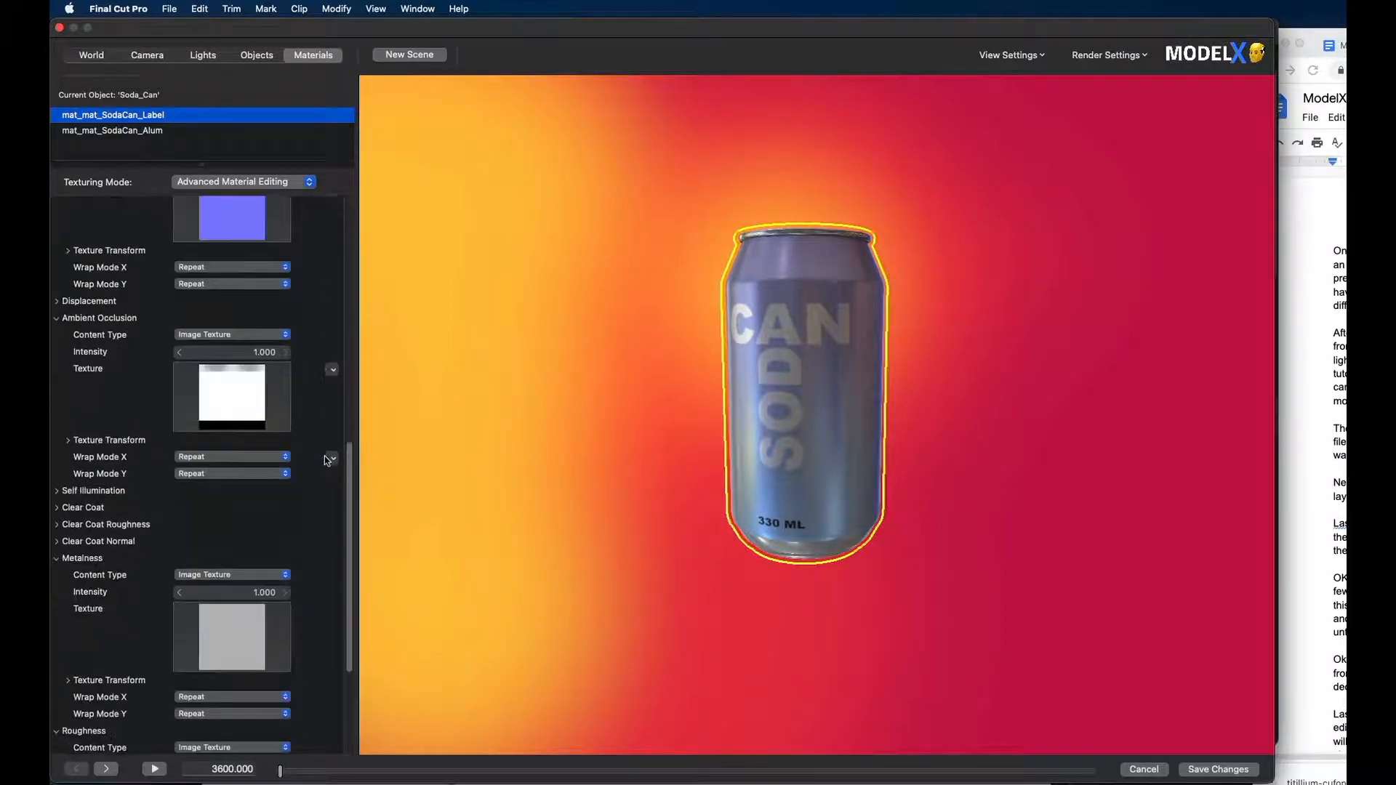
scroll(326, 460, up, 7)
scroll(326, 460, up, 10)
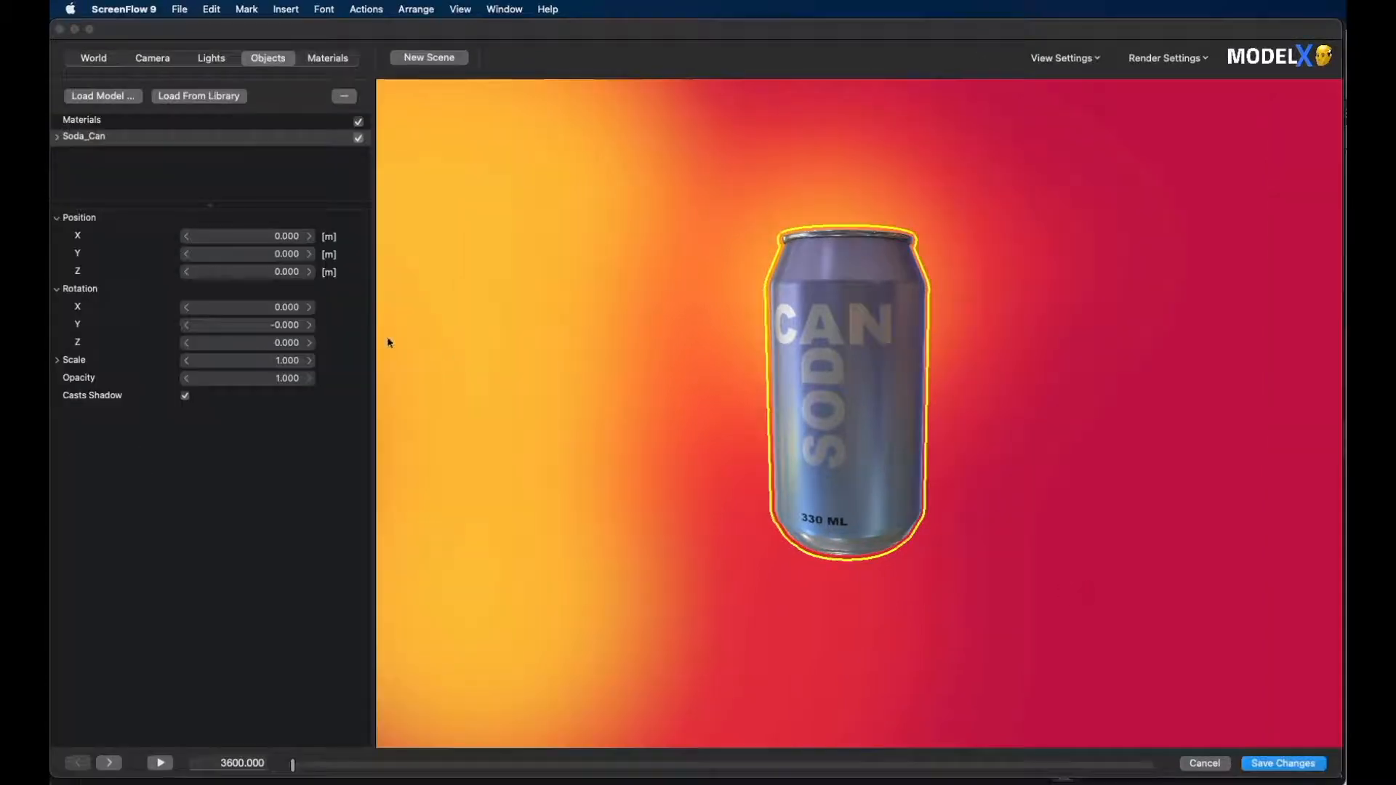
- Rotate the can to about X 0.188 and Y 142.881, and load coremelt_soda (1).png as the label's custom texture
drag(280, 307, 589, 95)
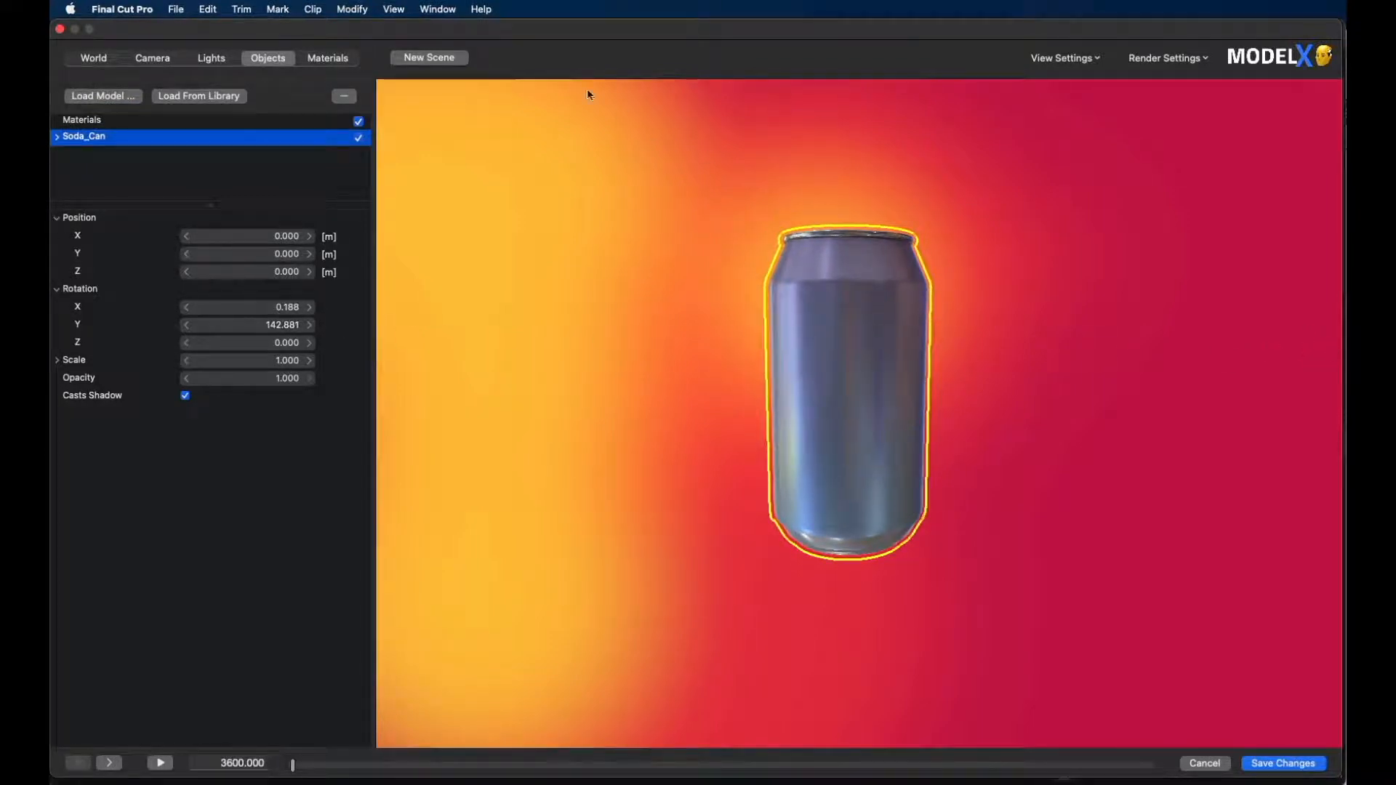
click(328, 58)
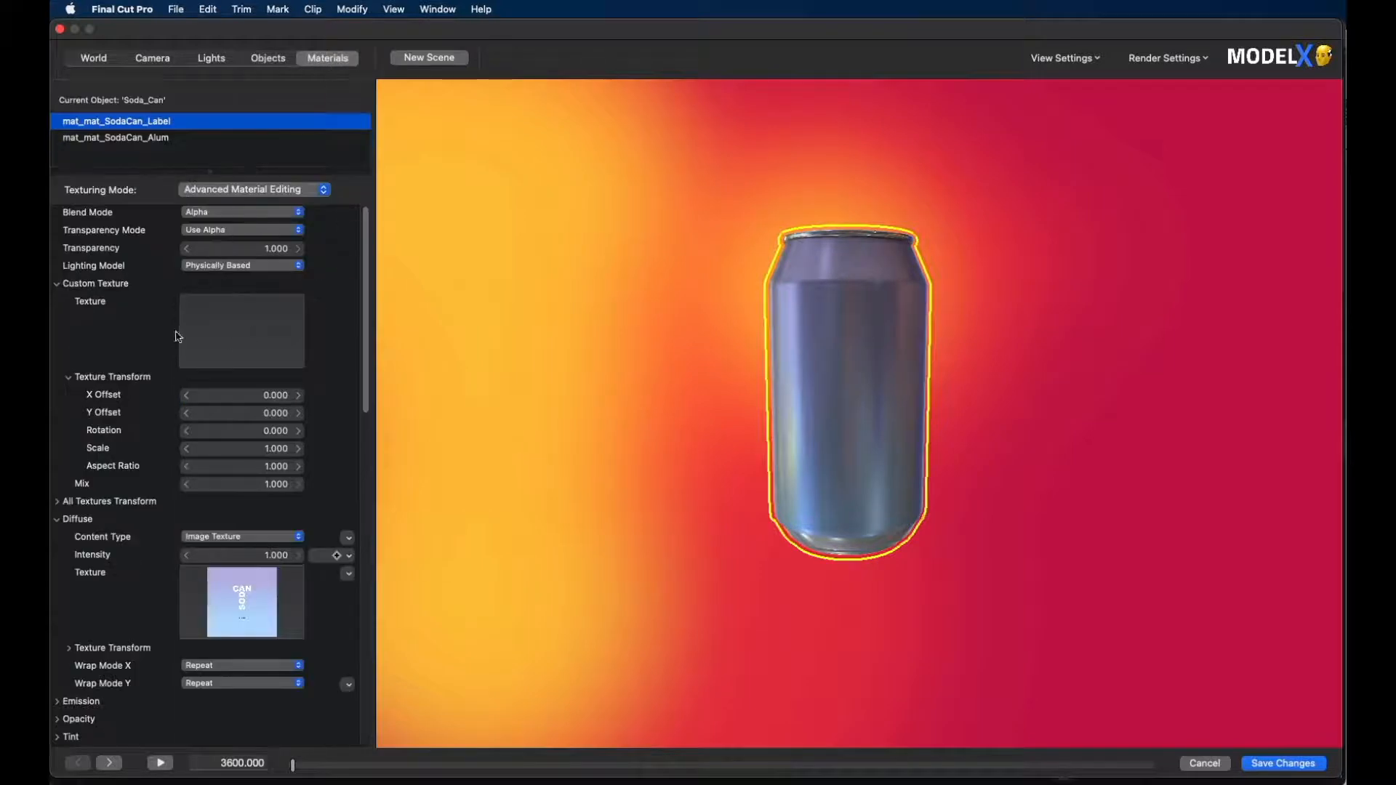
click(240, 341)
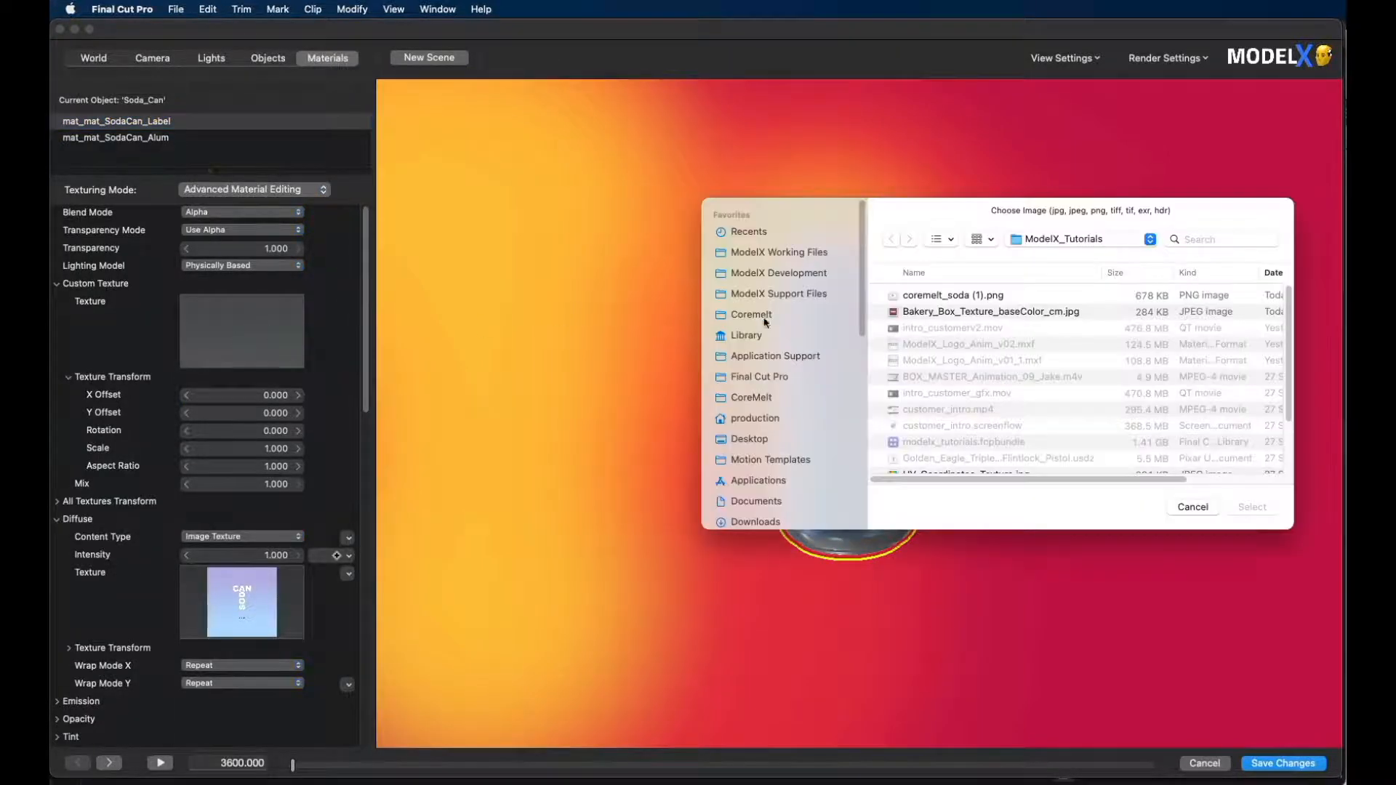
click(977, 296)
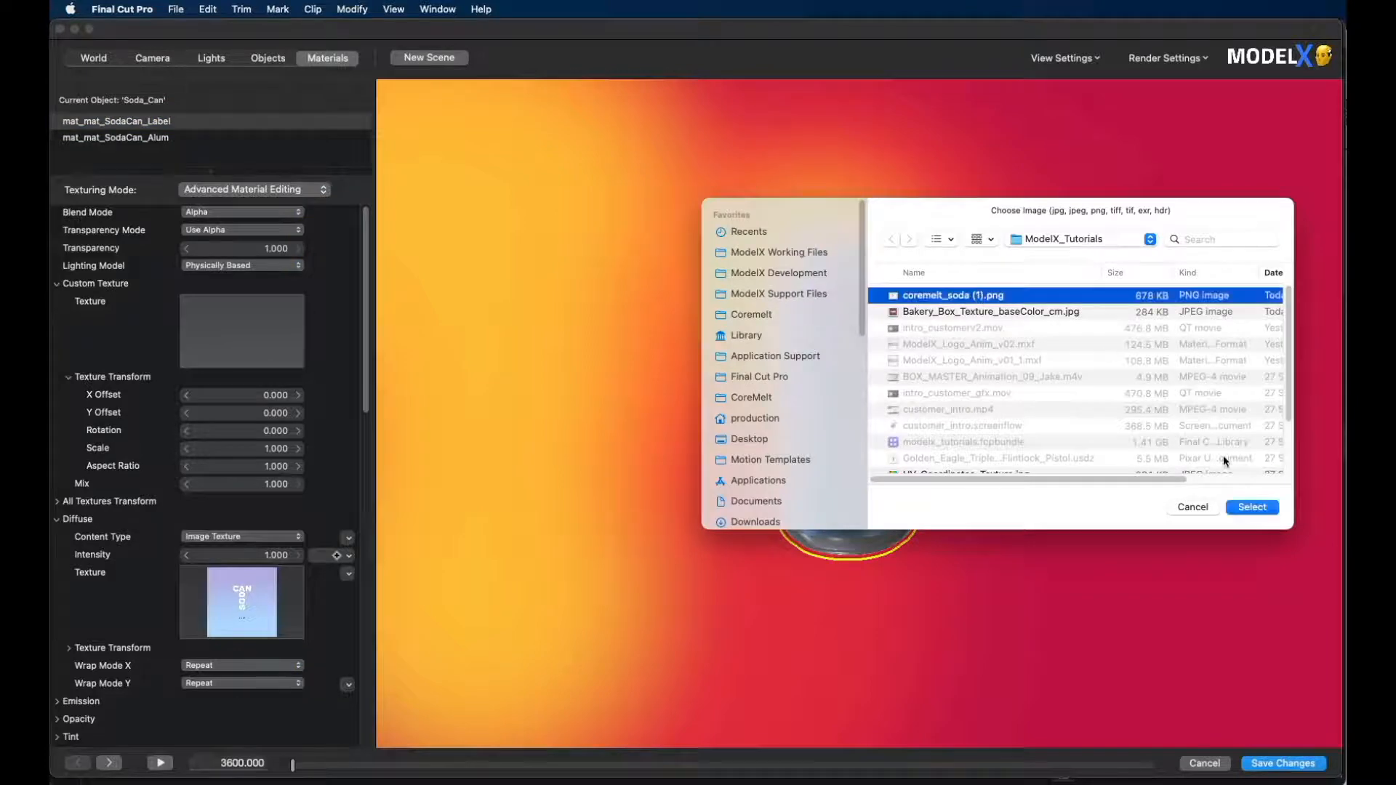
click(1267, 511)
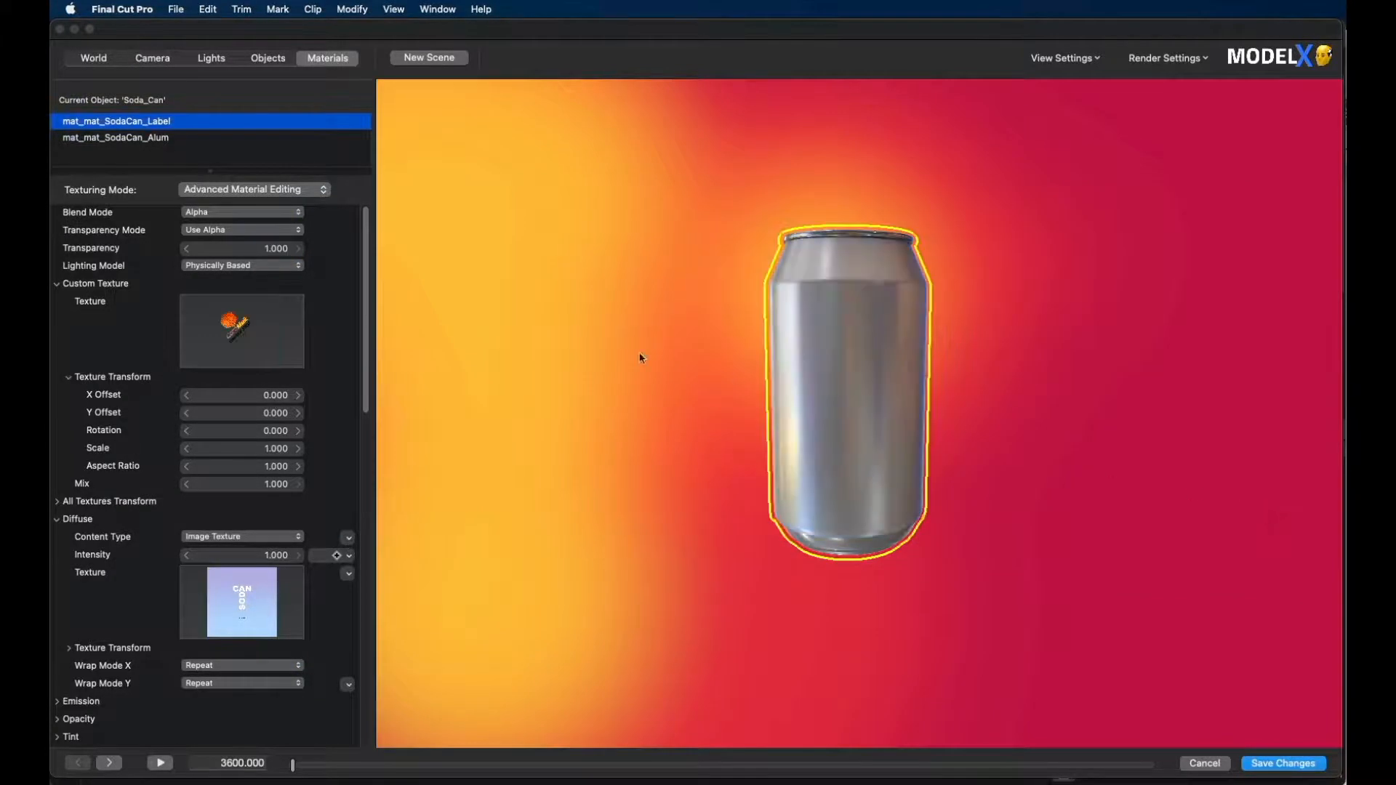
- Set the custom texture's scale to 0.6 and shift it to an X offset of 0.160 and Y offset of -0.170
click(271, 452)
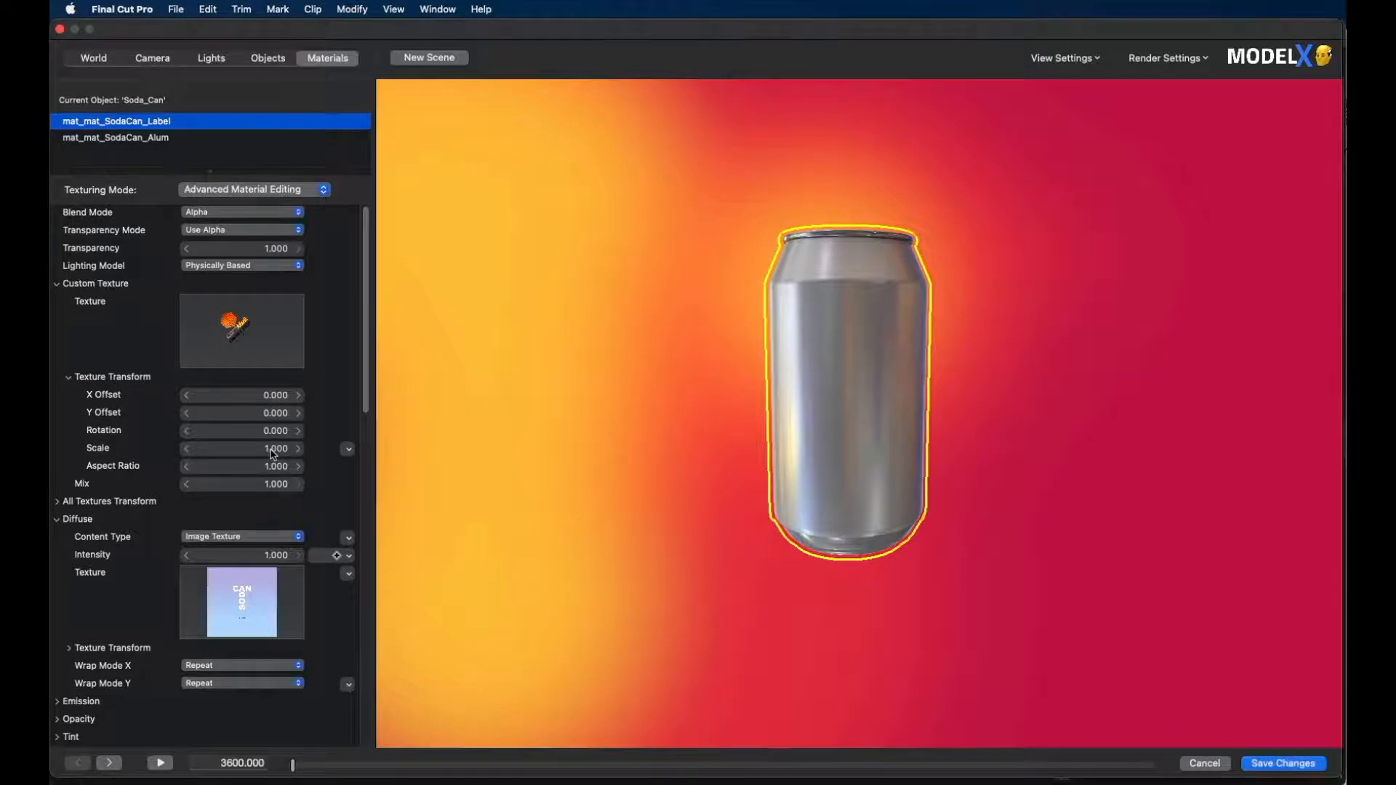
click(273, 451)
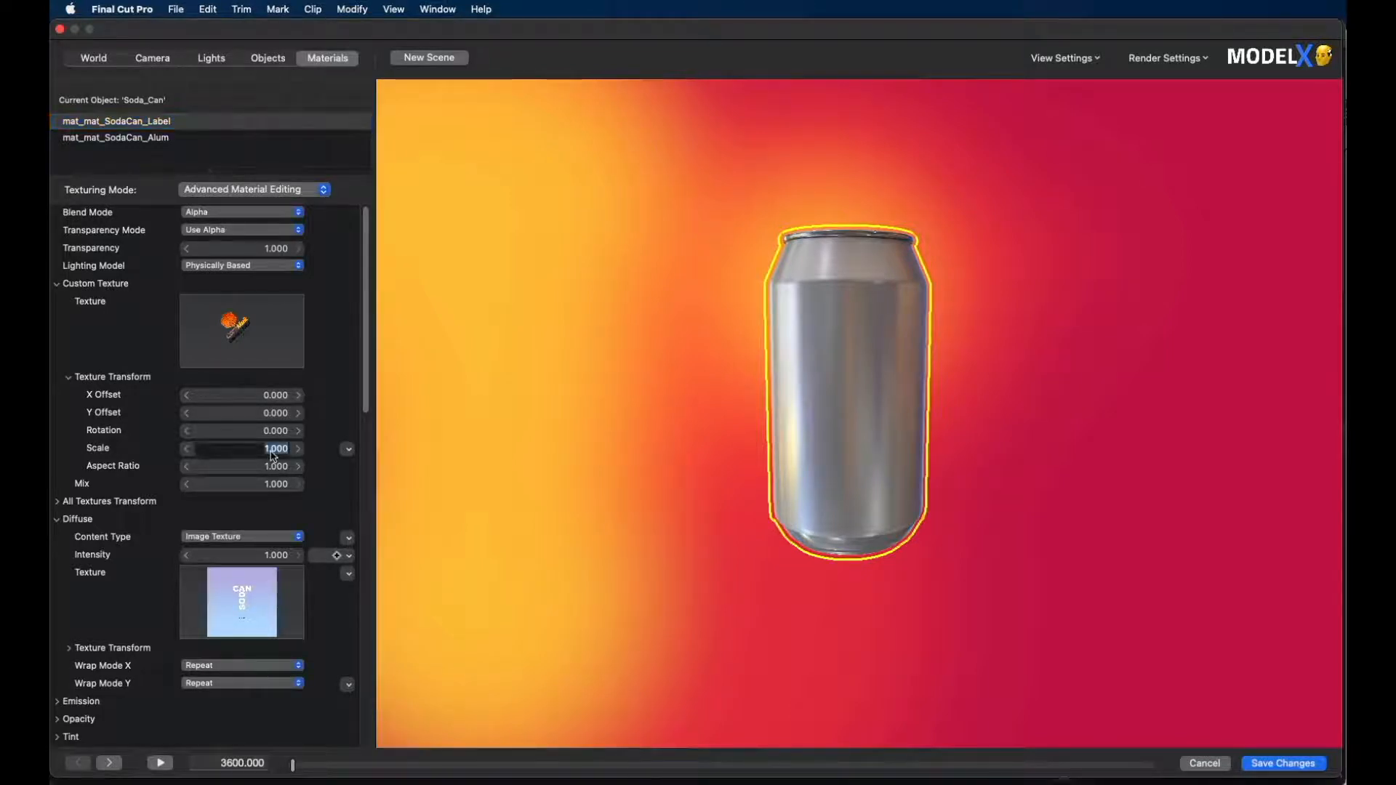
text(0.6)
key(Return)
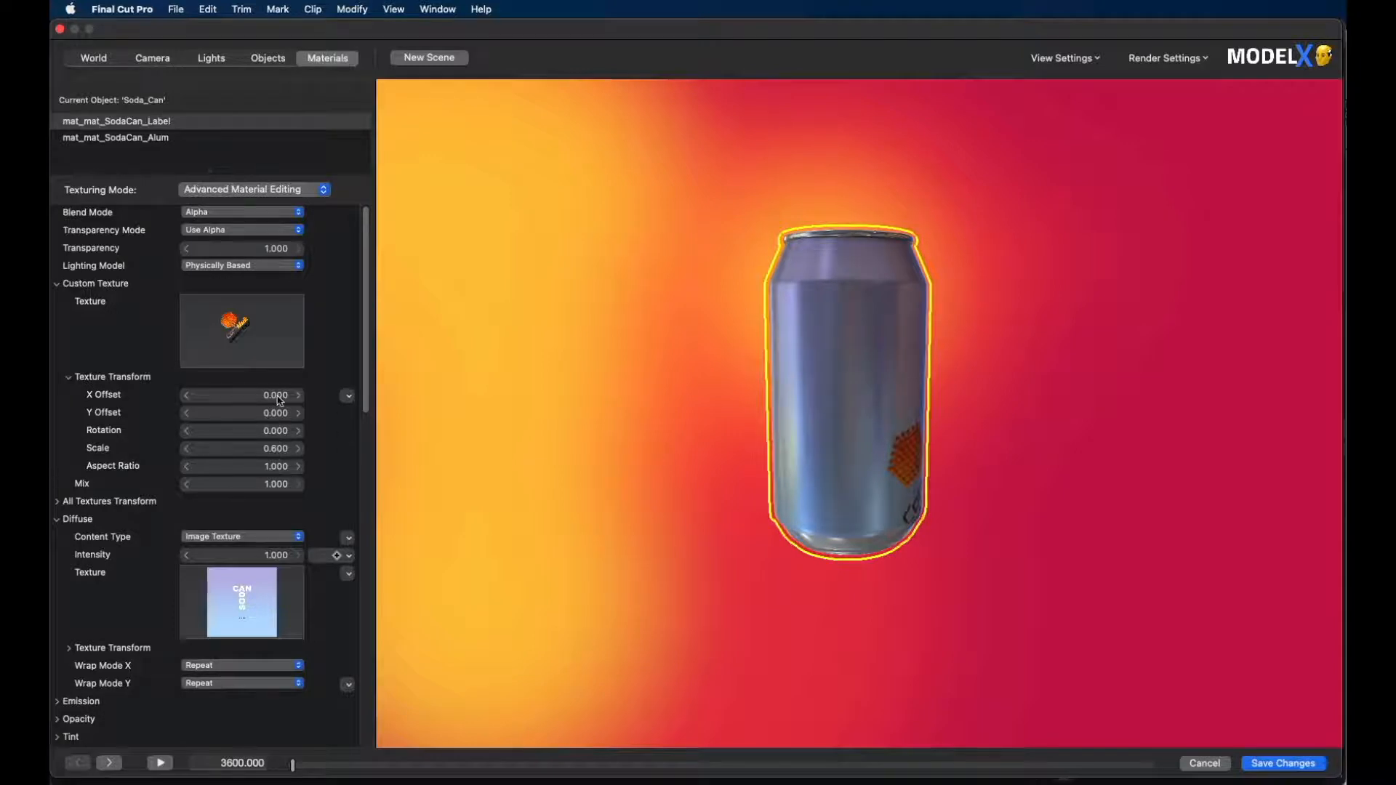
mouse_move(280, 399)
mouse_down()
mouse_move(294, 398)
mouse_move(276, 414)
mouse_move(281, 398)
mouse_up()
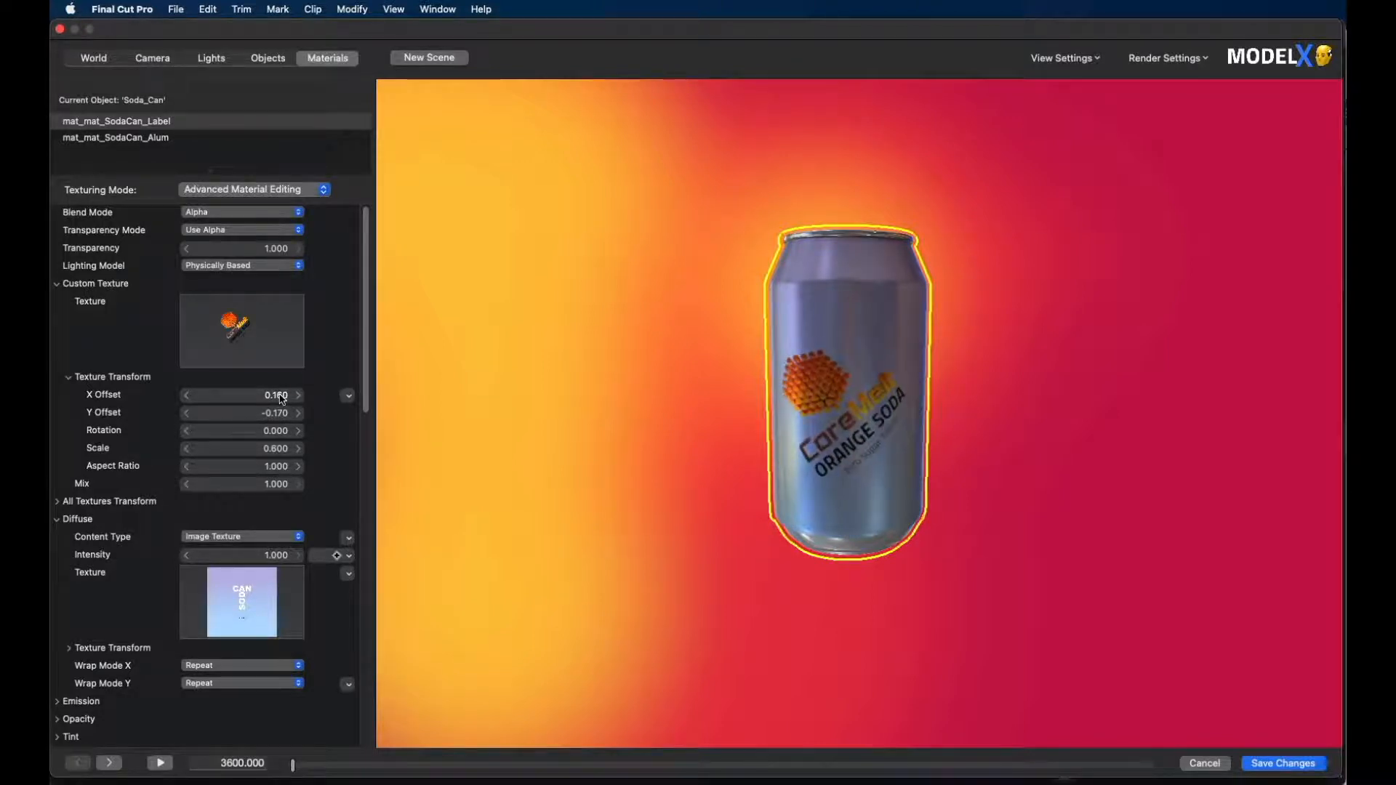
- Set the custom texture's scale to 1 and reposition it to an X offset of 0.321 and Y offset of -0.009
click(285, 451)
text(1)
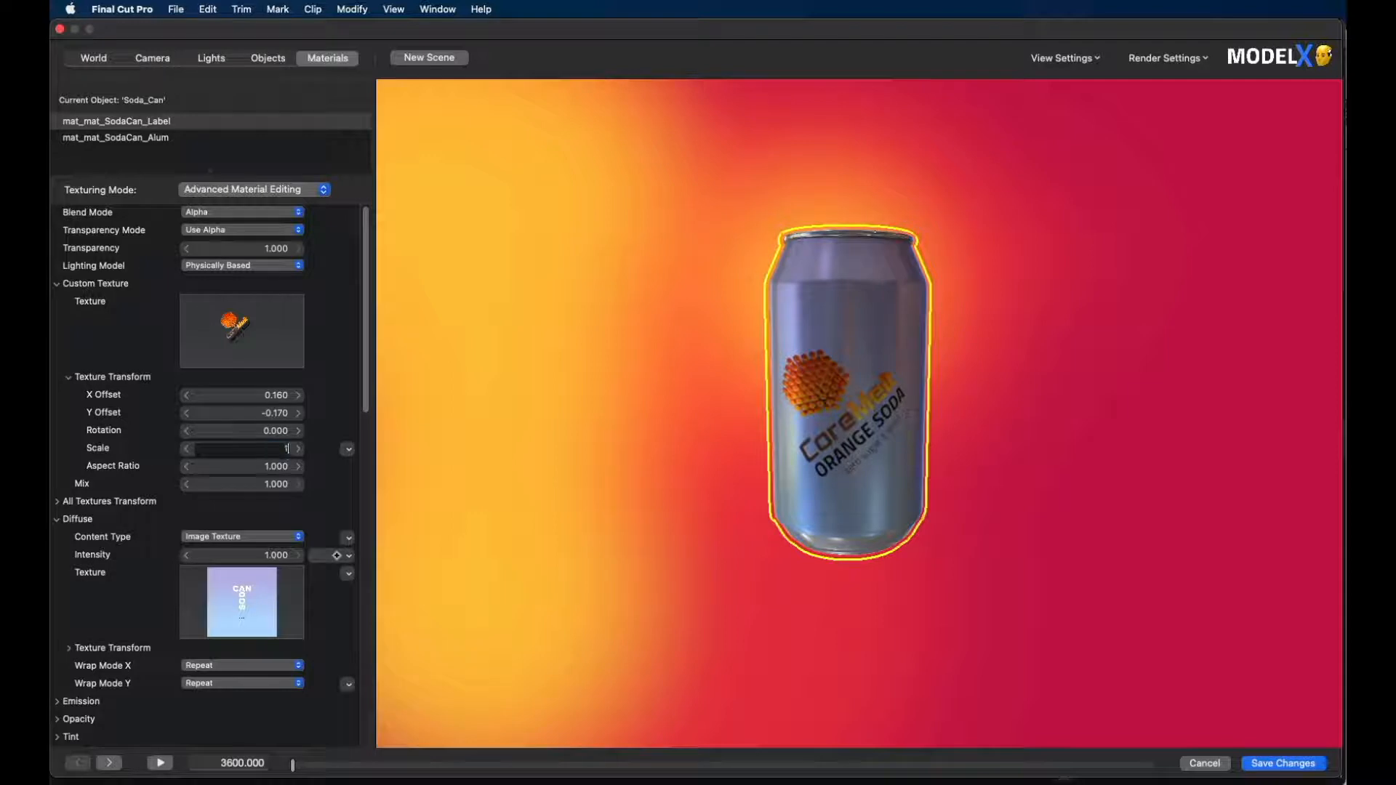
key(Return)
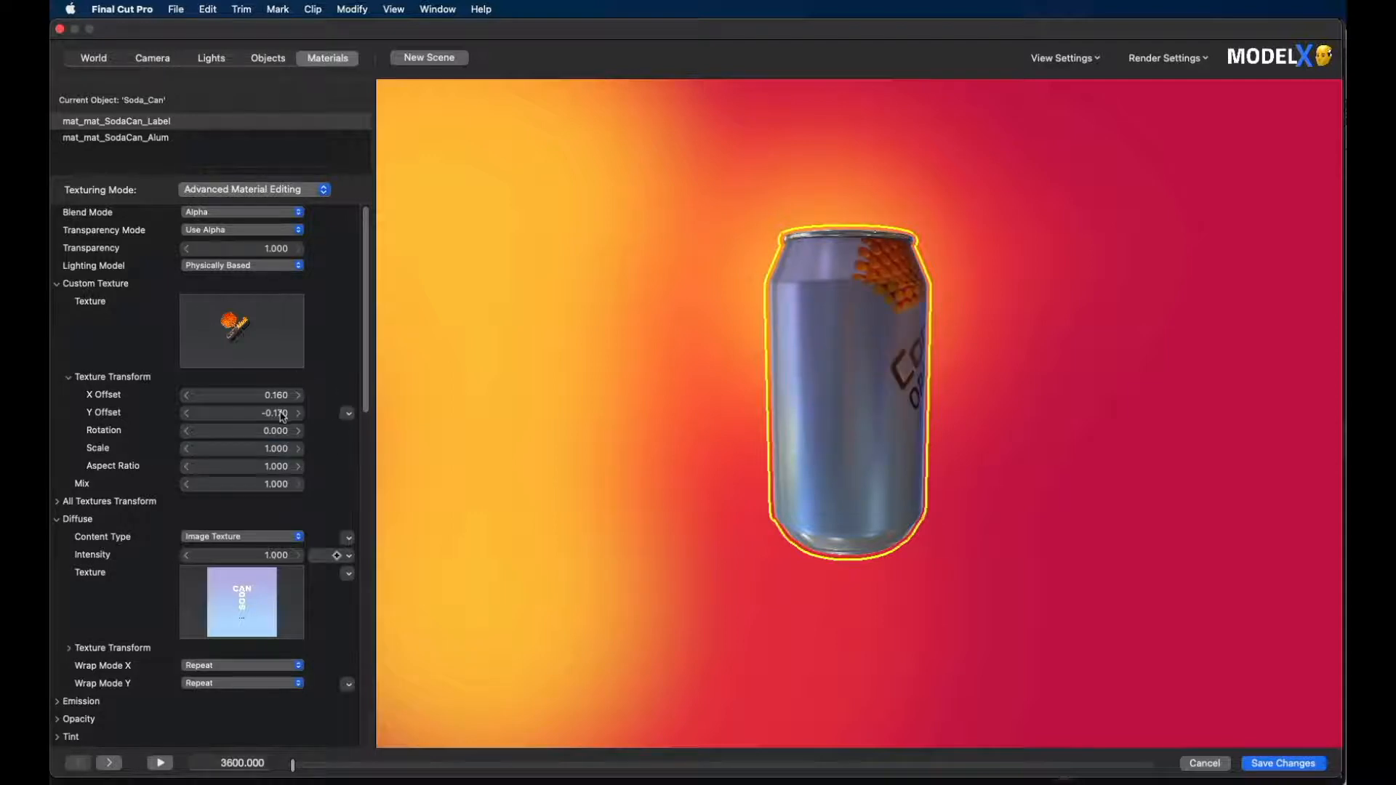
mouse_move(283, 415)
mouse_down()
mouse_move(276, 402)
mouse_move(291, 403)
mouse_up()
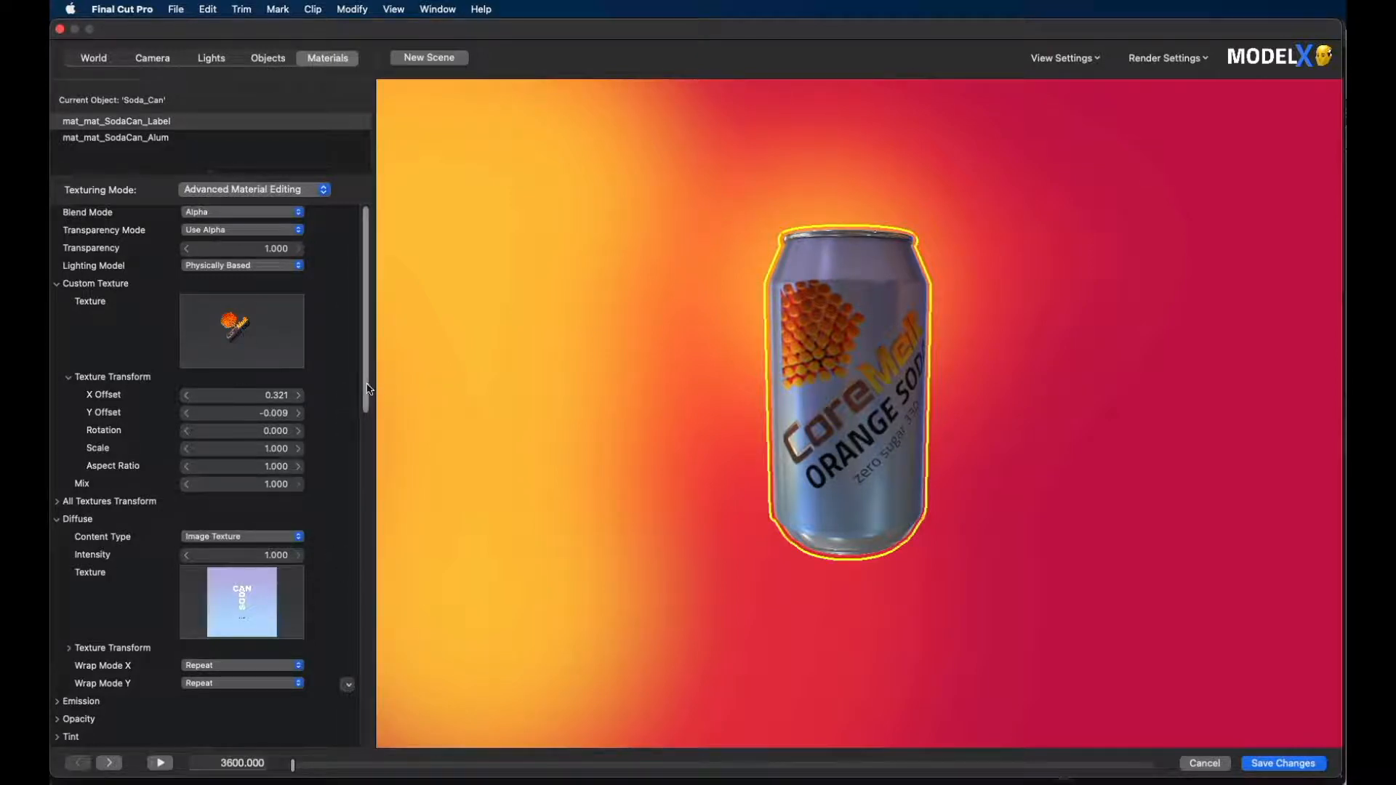
- Change the label material's tint color to bright yellow
scroll(367, 386, down, 5)
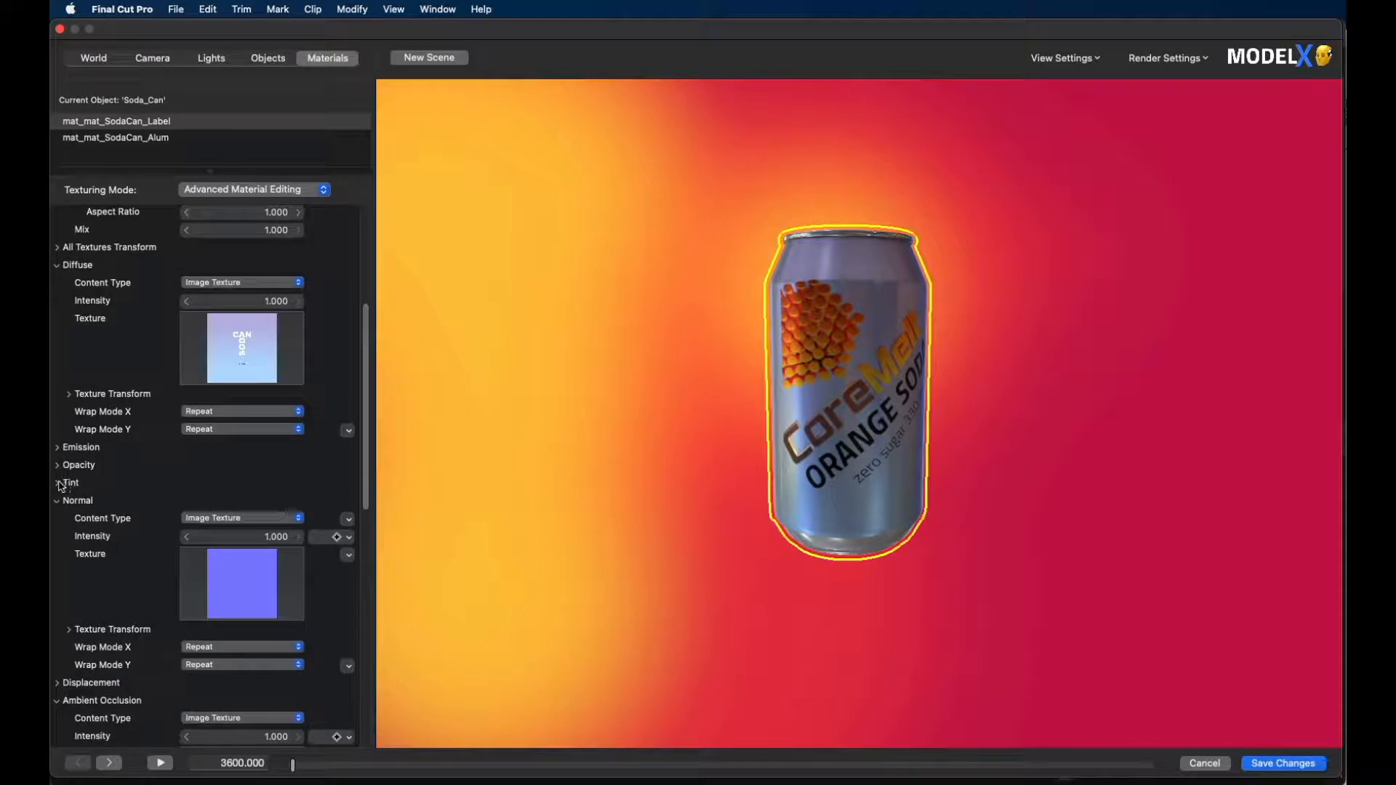
click(59, 483)
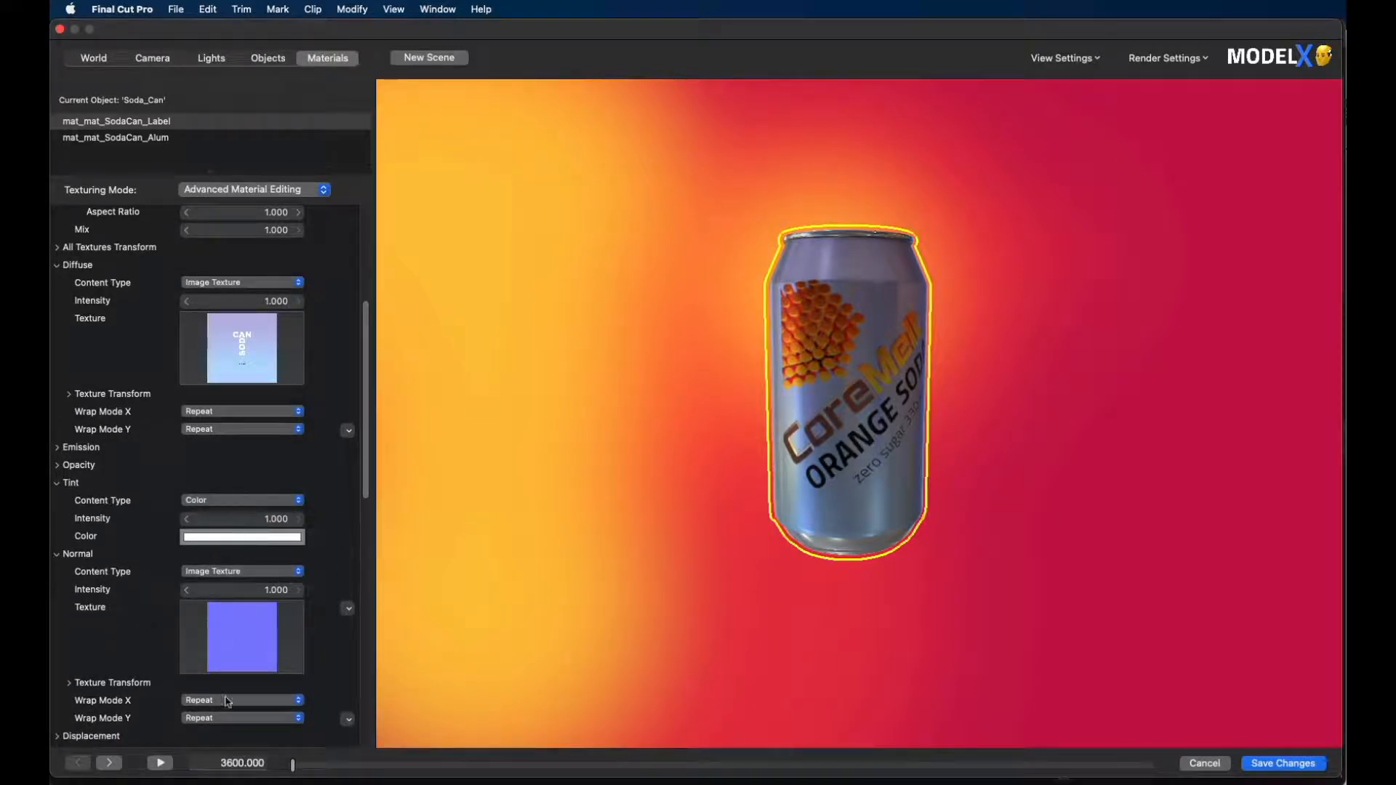
click(242, 538)
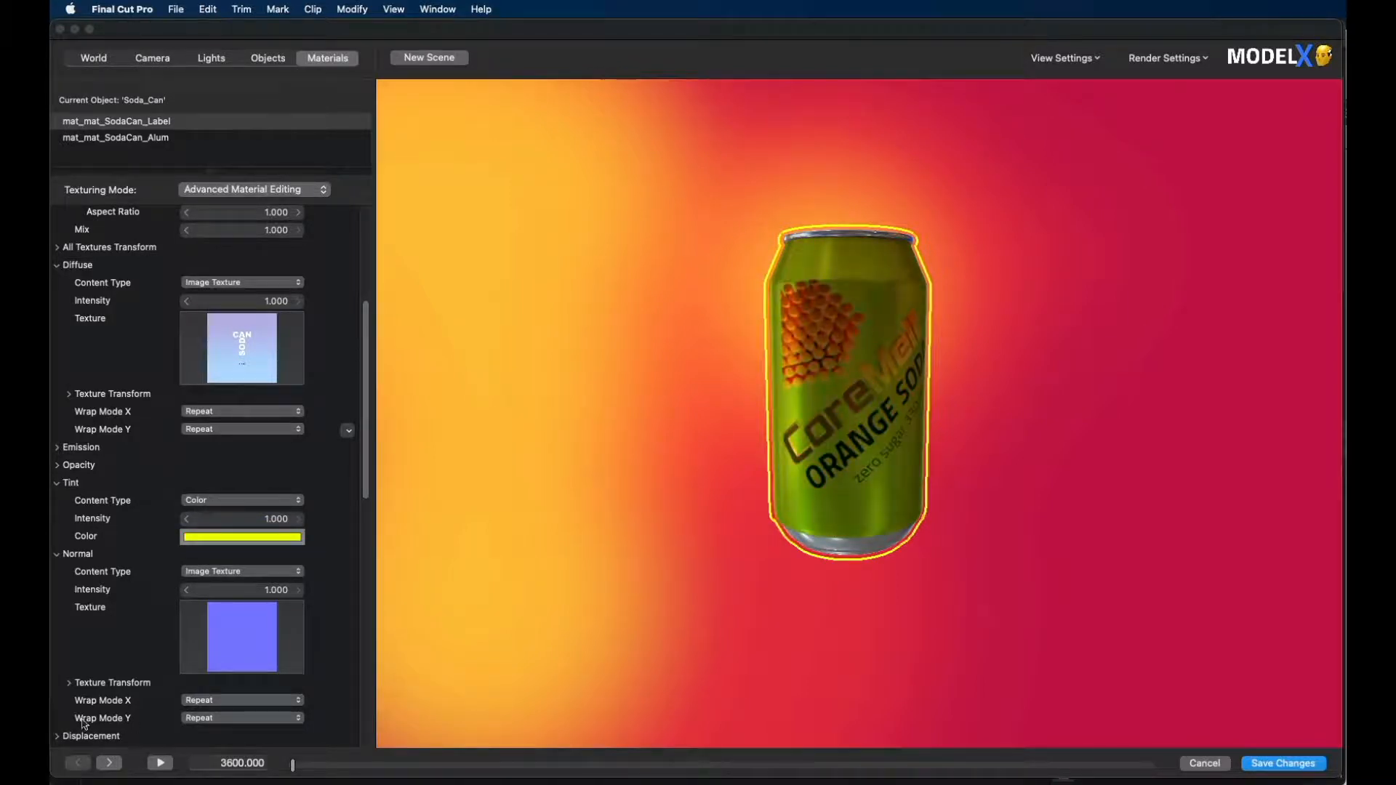
click(163, 626)
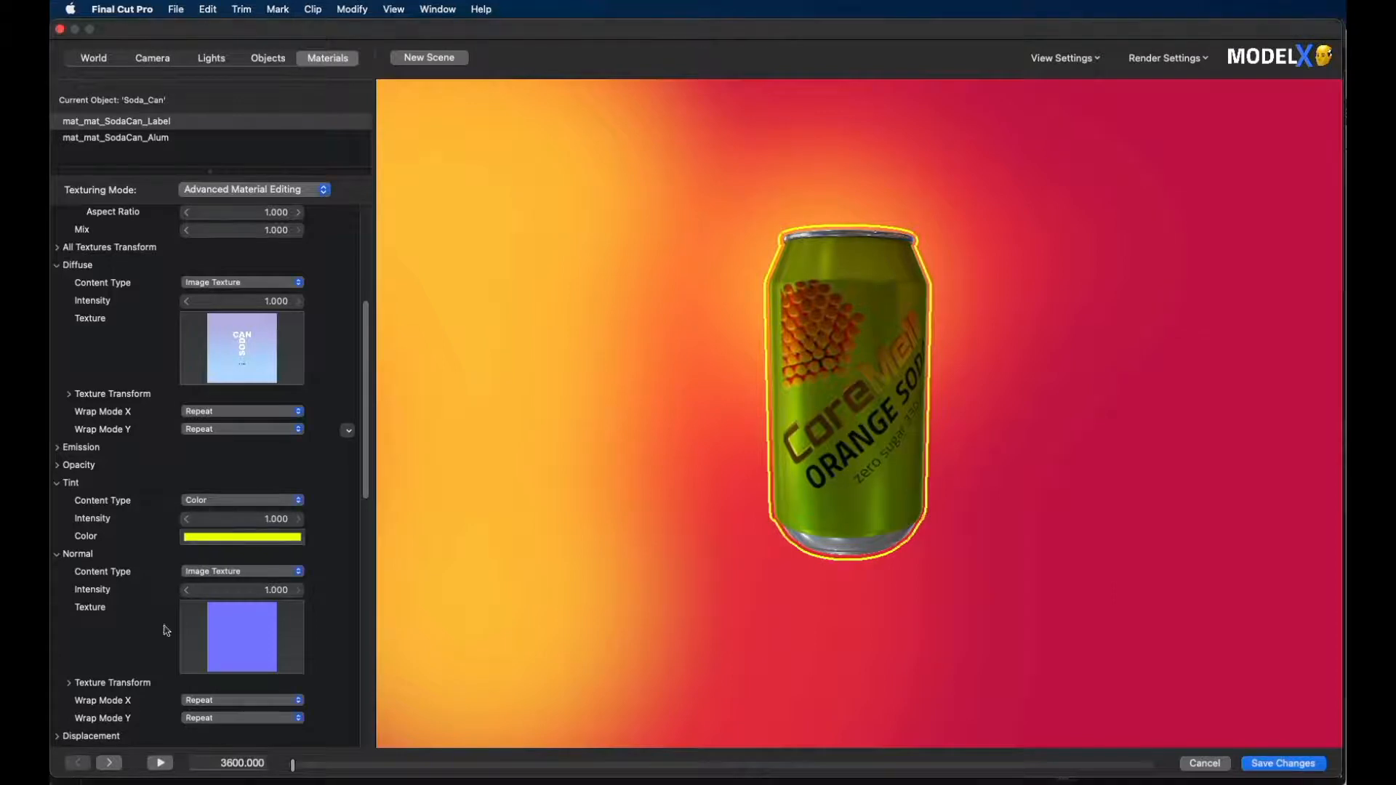
scroll(363, 330, up, 5)
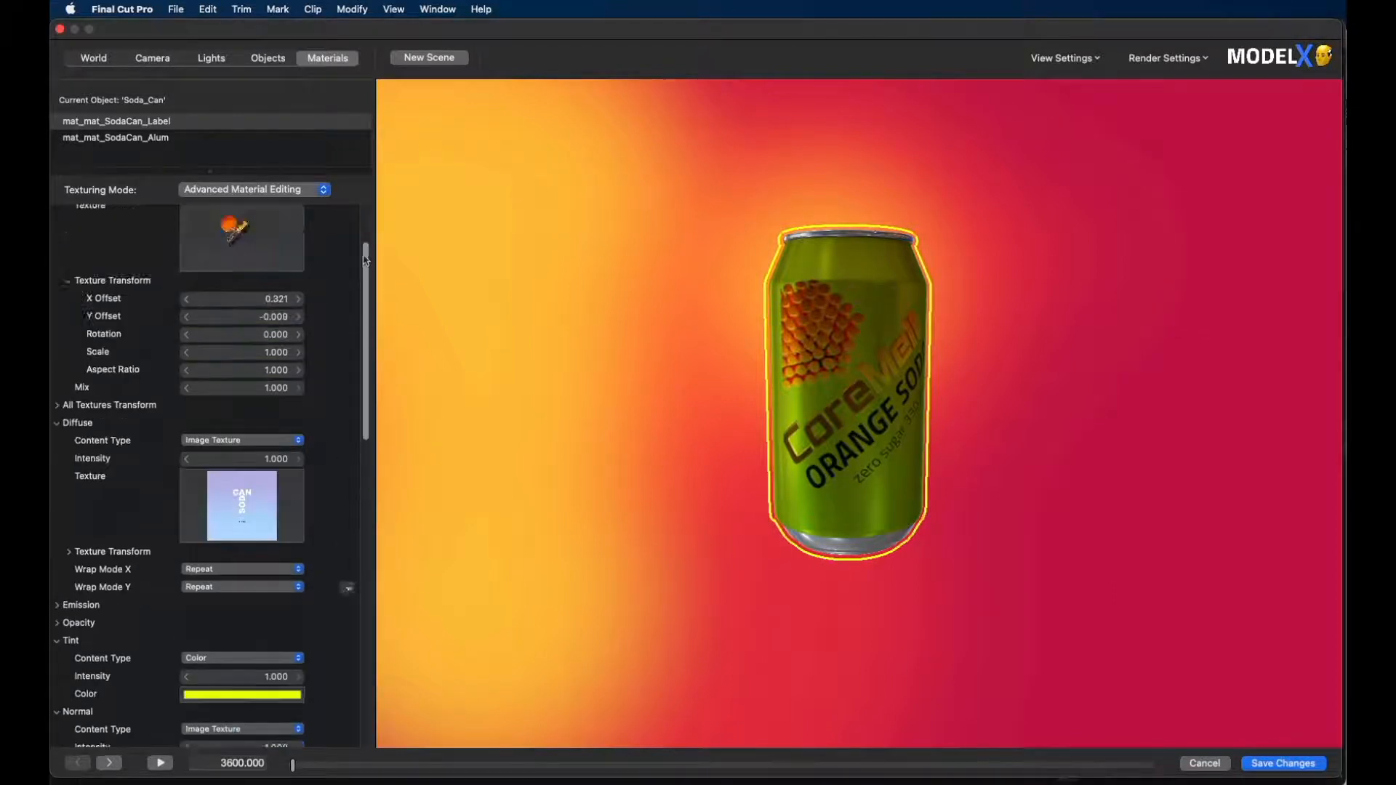
- Adjust the X and Y rotation of the Soda_Can object
click(277, 61)
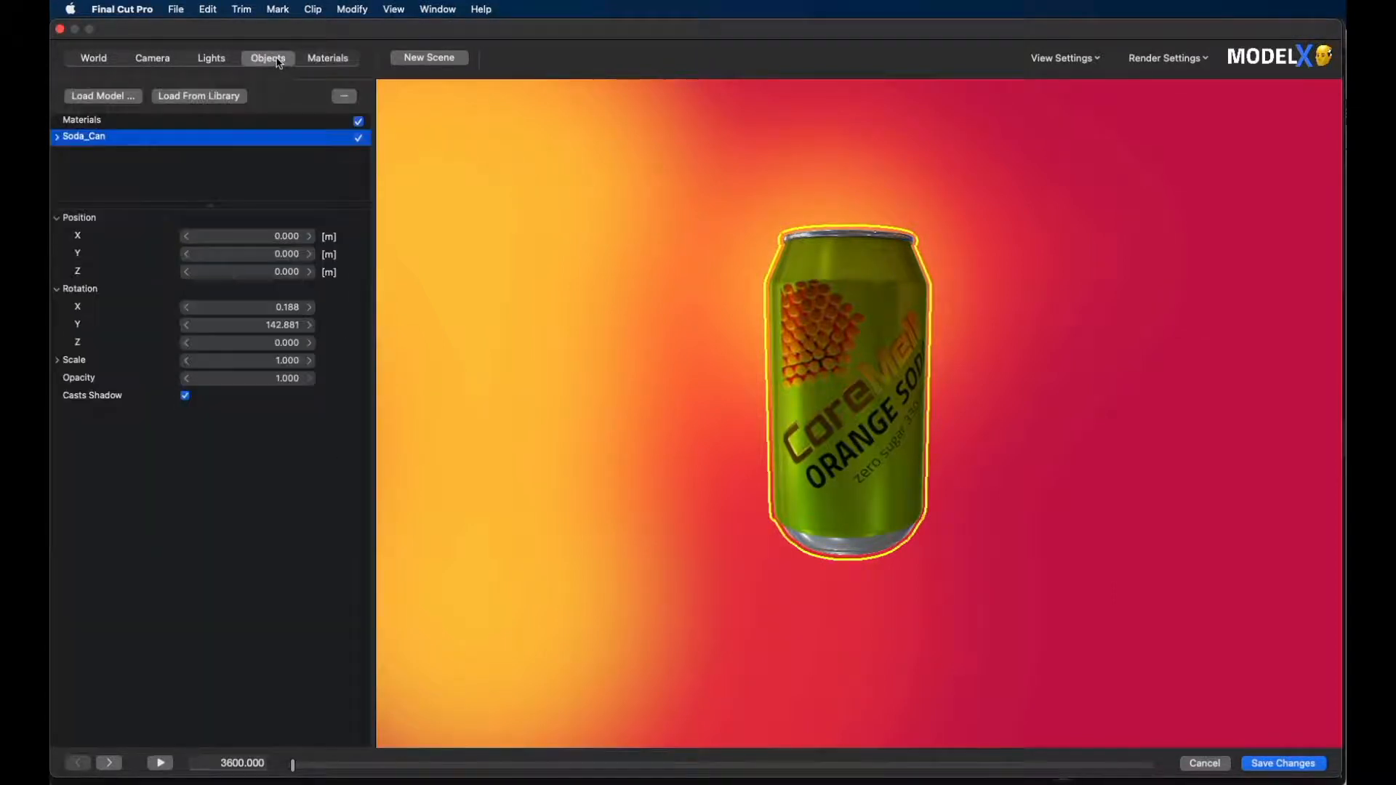
drag(288, 311, 131, 314)
click(281, 325)
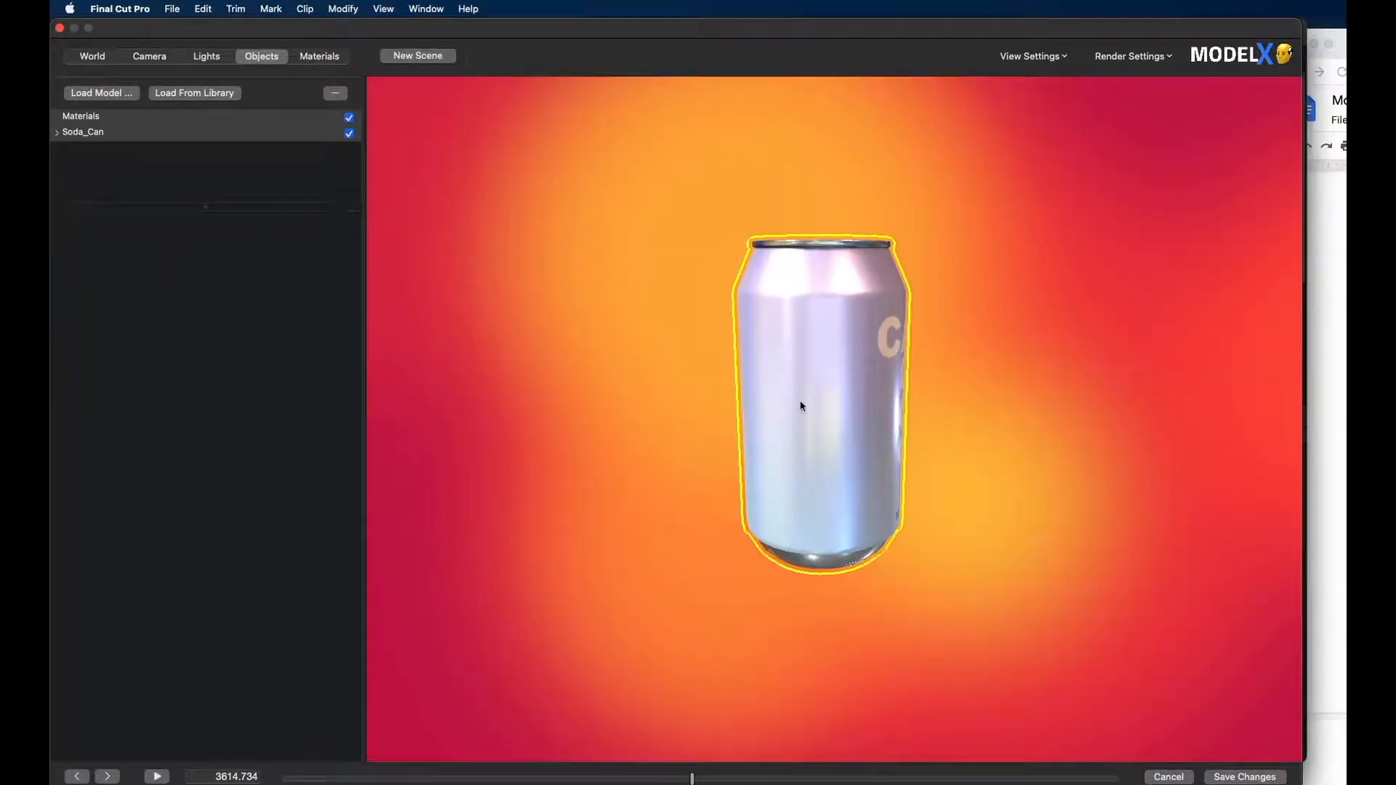
- Apply the Painted-Metal-Chipped material preset to the label material of the Soda_Can object
click(118, 135)
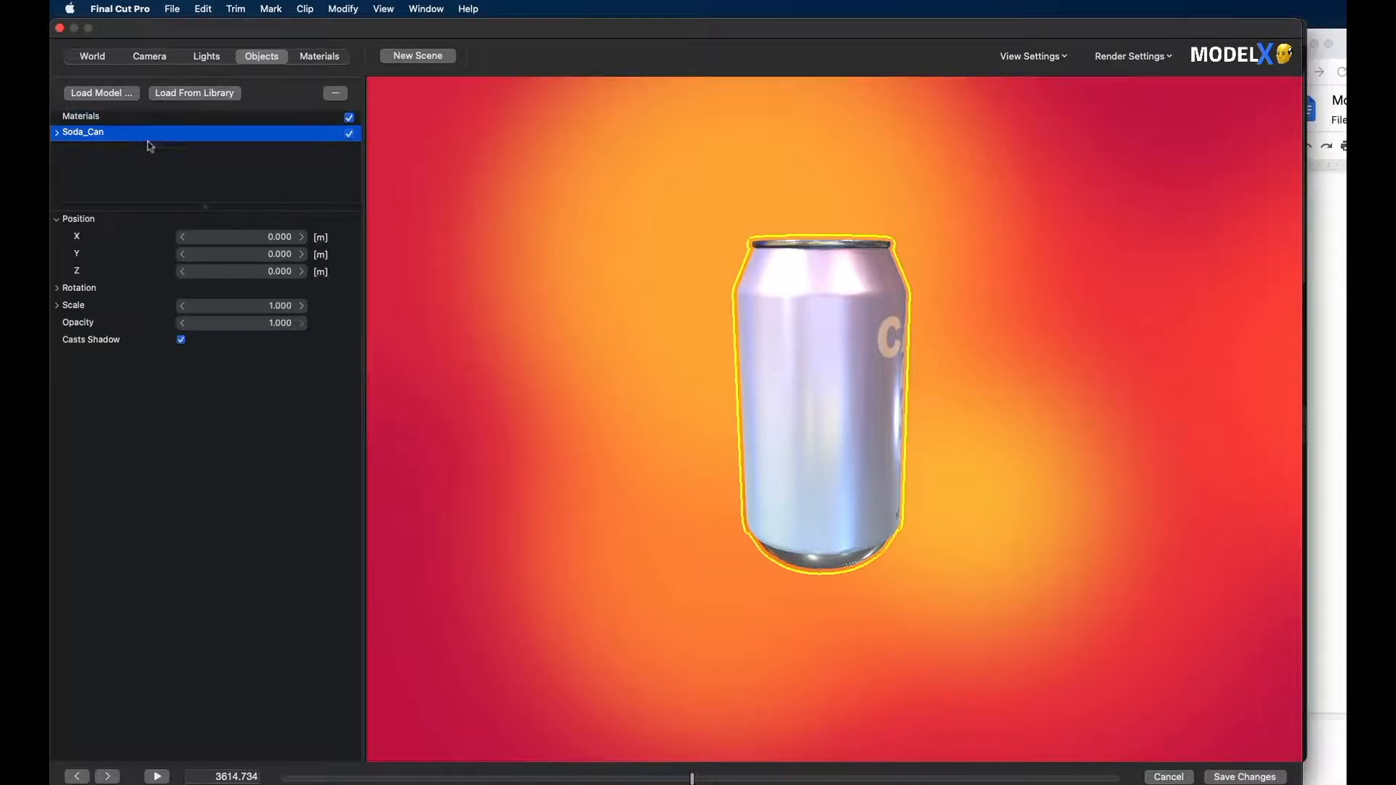
click(320, 57)
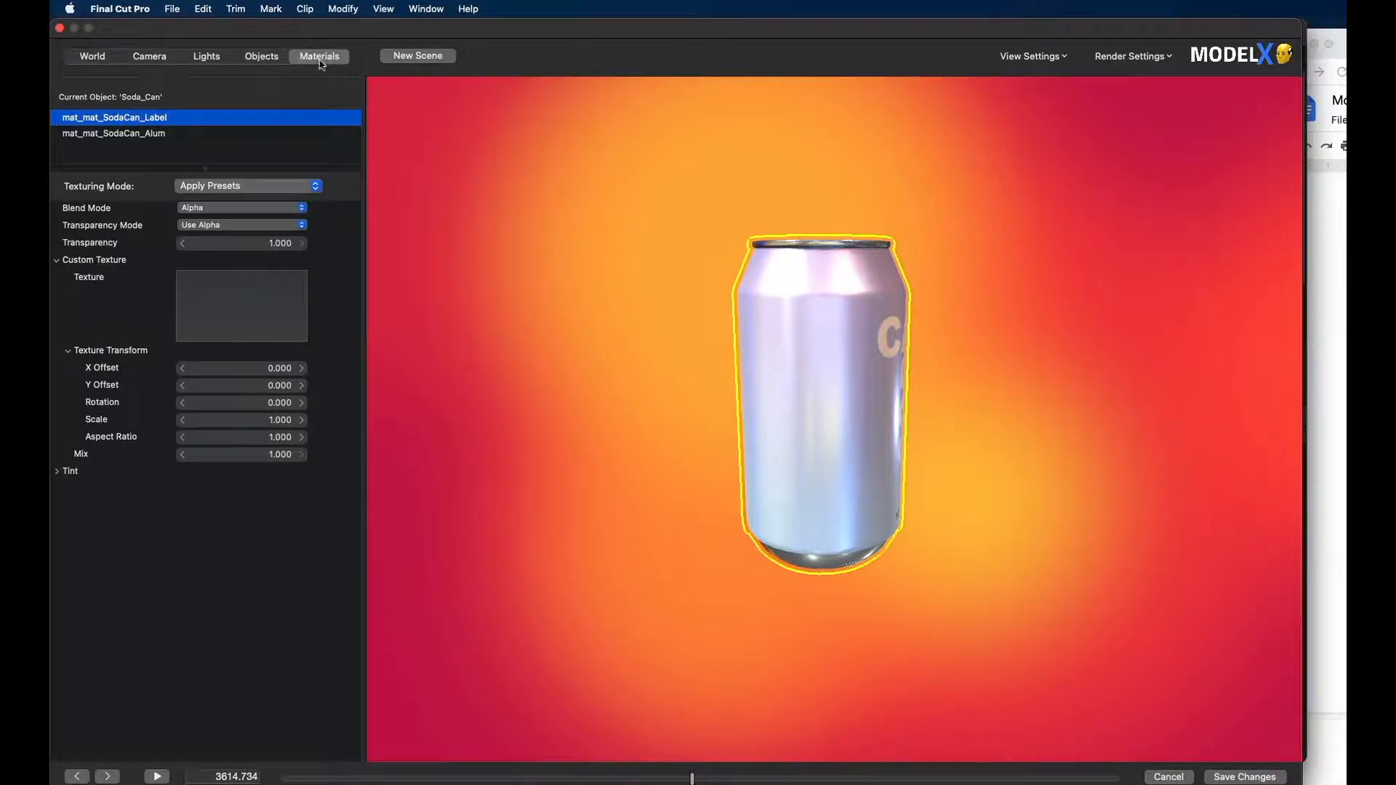
click(294, 187)
mouse_move(294, 187)
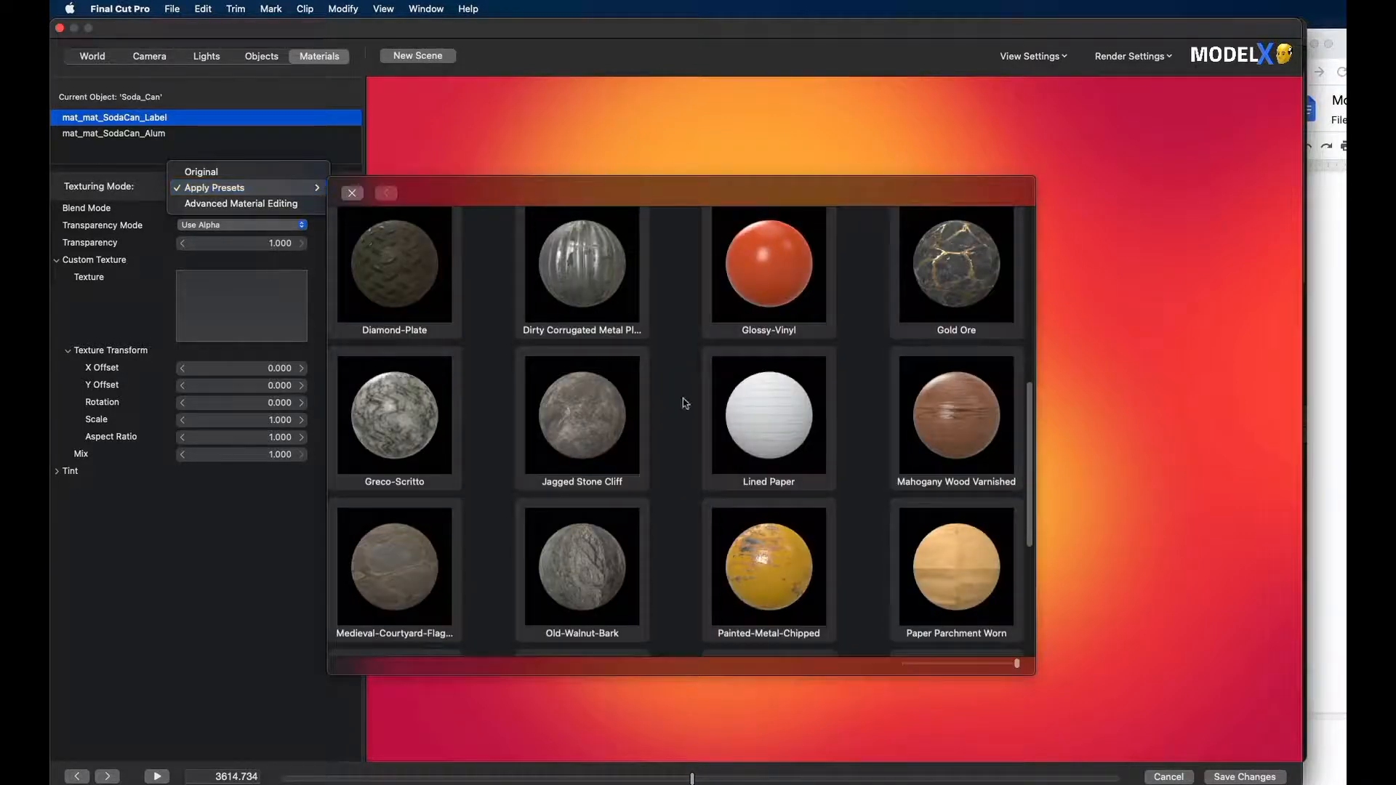
scroll(876, 560, down, 1)
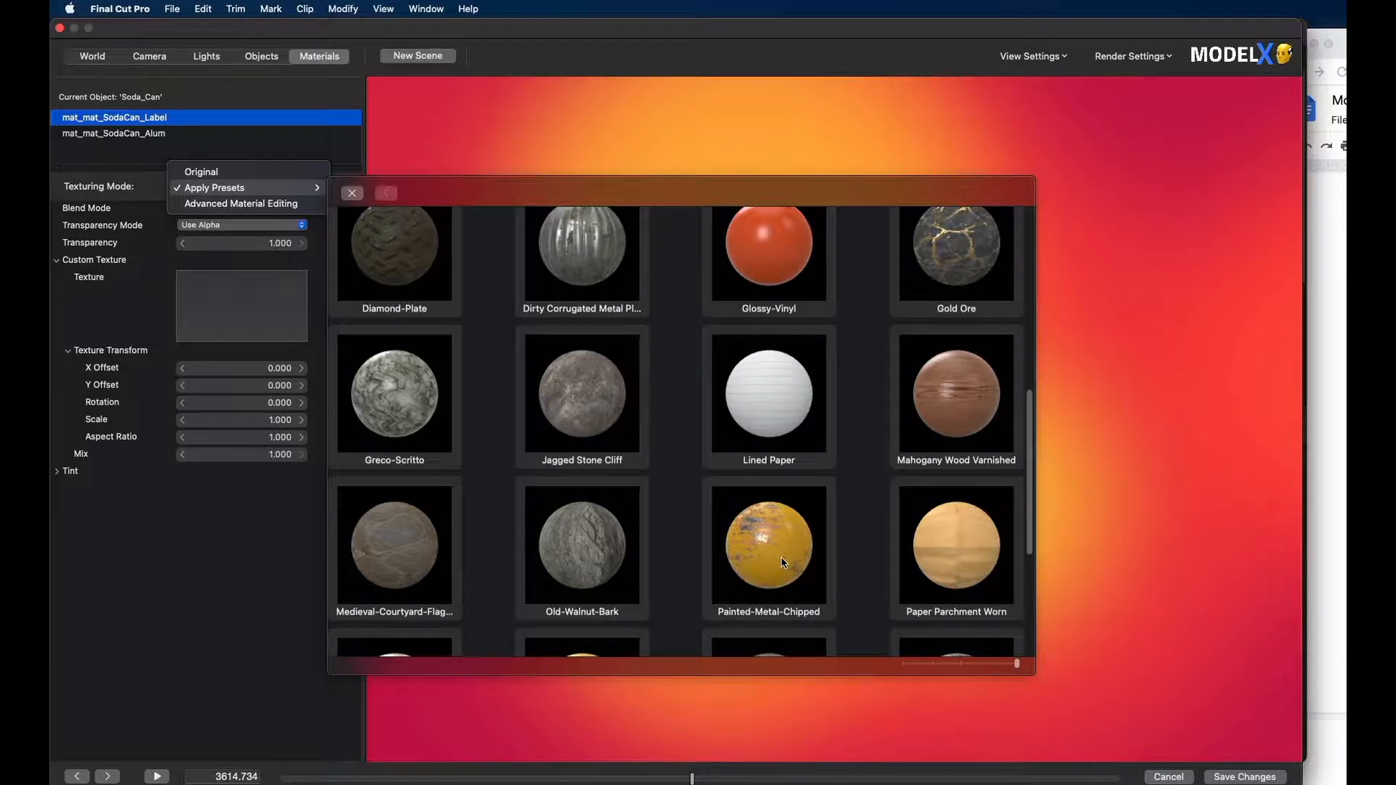
click(783, 562)
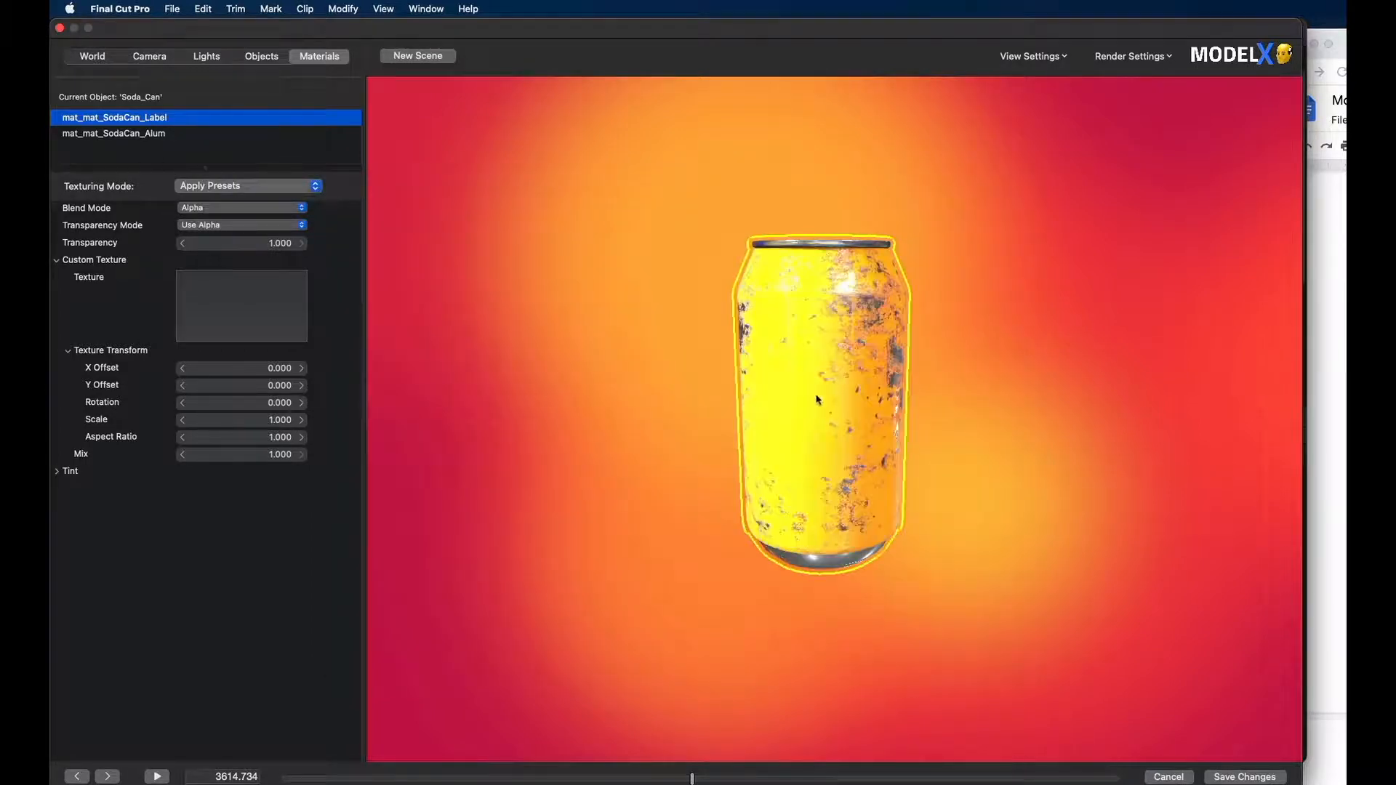
- Load coremelt_soda (1).png as the custom texture of the can's label material
click(241, 325)
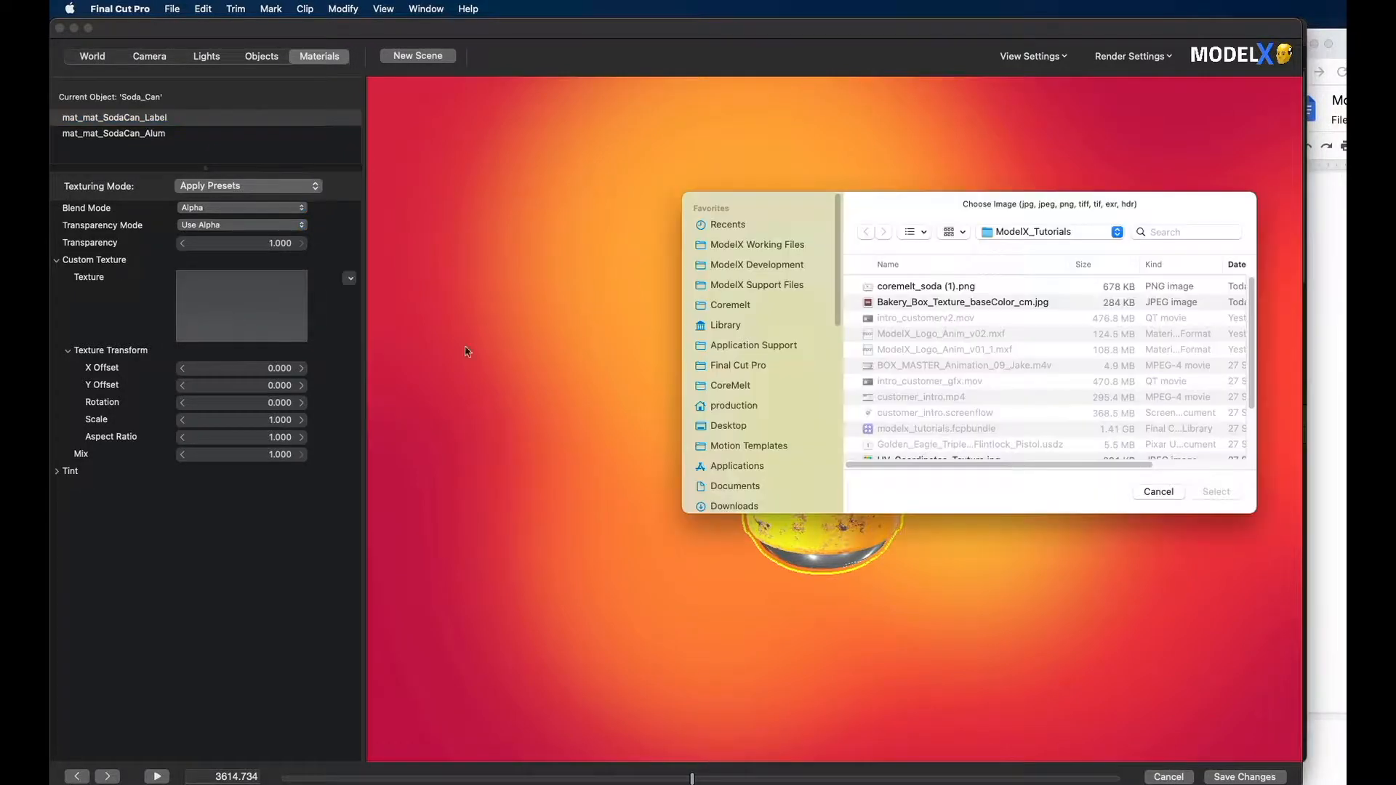
click(939, 288)
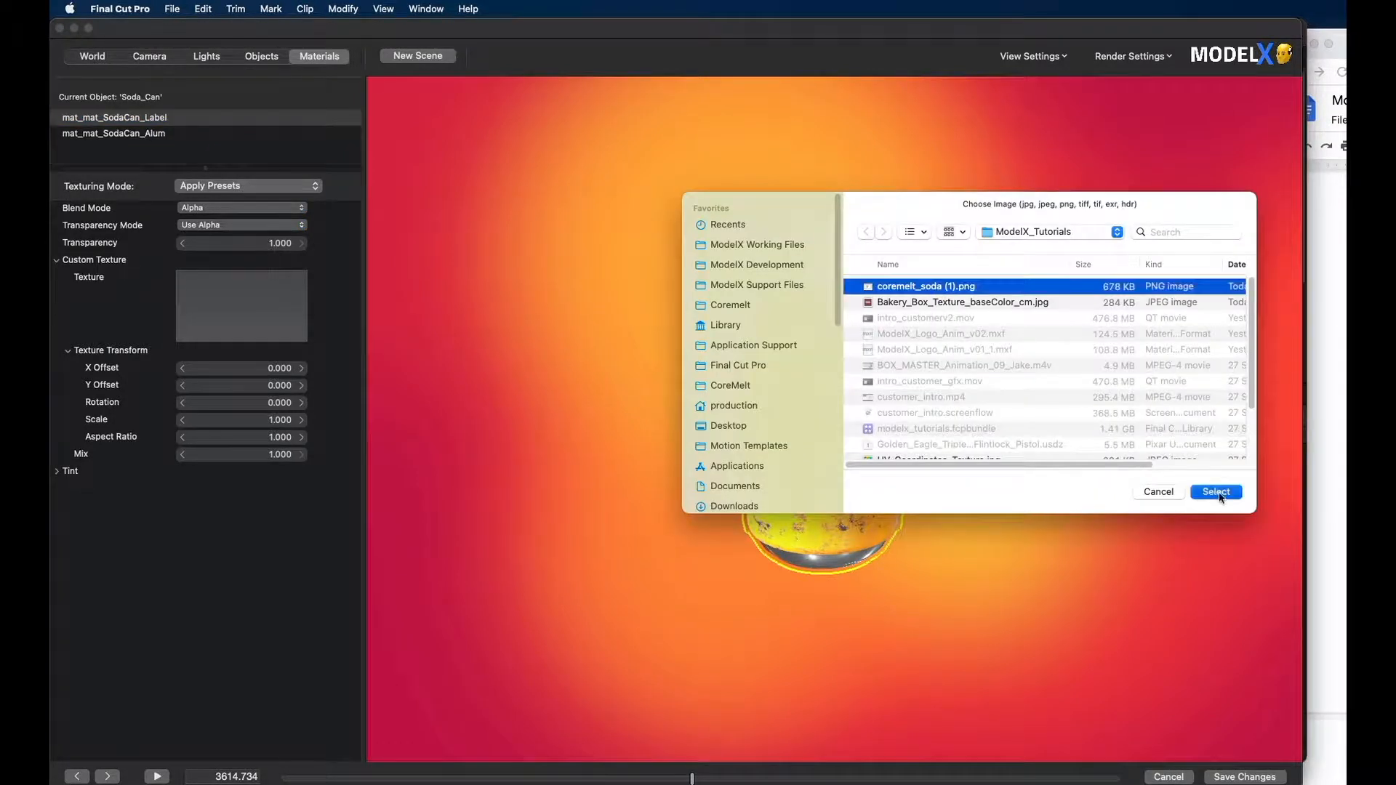
click(1213, 492)
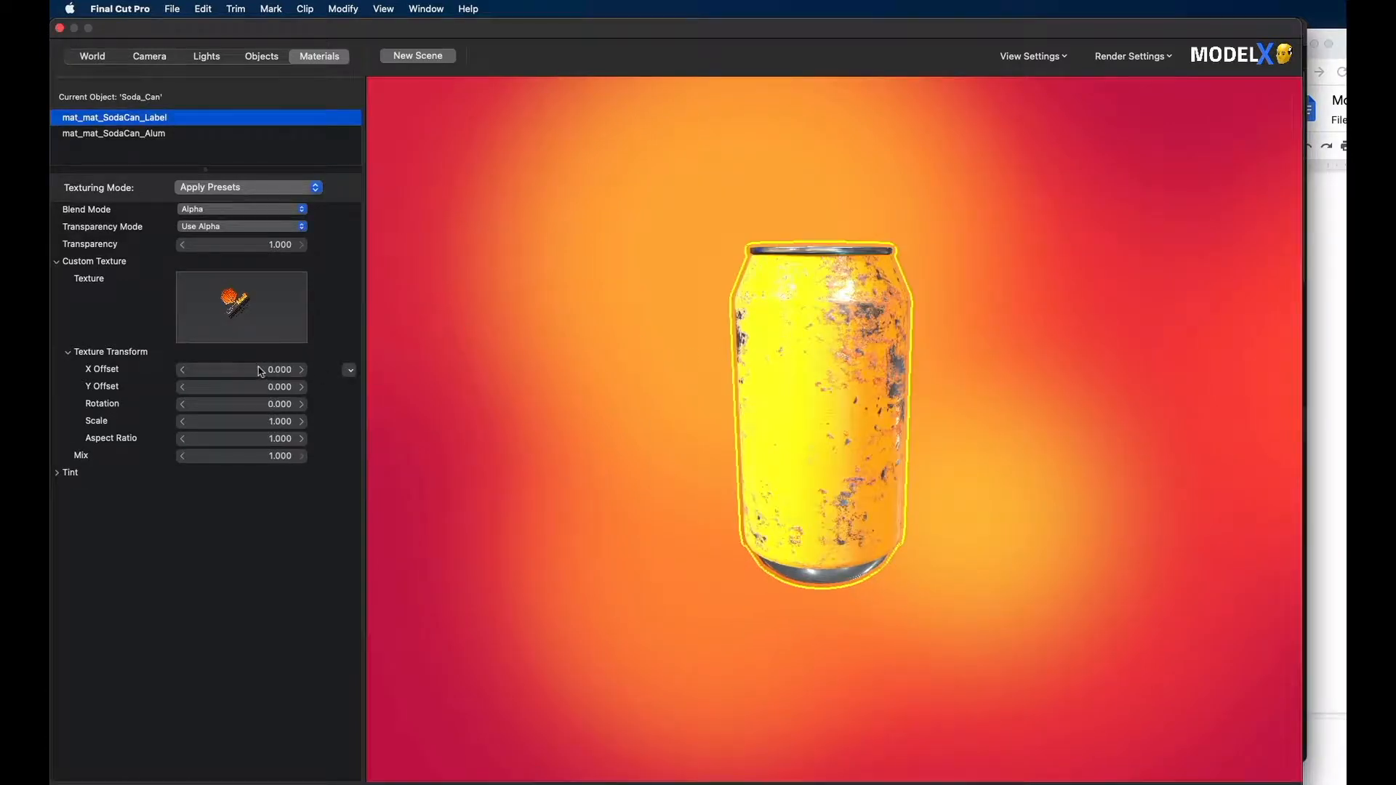
- Set the custom texture's X offset to 0.228, Y offset to 0.118 and scale to 0.713, then view the deselected can from another angle
drag(263, 372, 270, 428)
drag(272, 371, 271, 383)
mouse_move(267, 379)
mouse_down()
mouse_move(279, 427)
mouse_move(277, 396)
mouse_up()
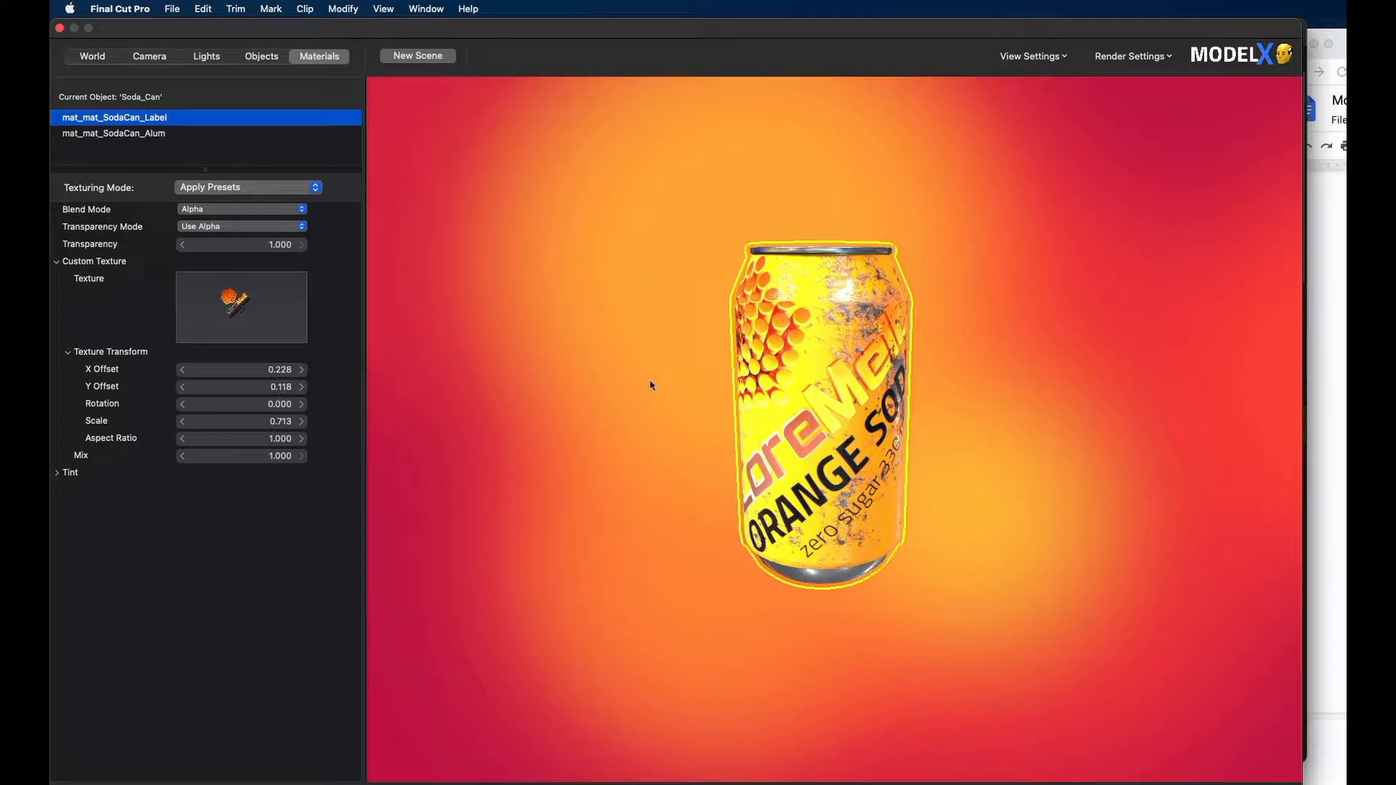
click(609, 426)
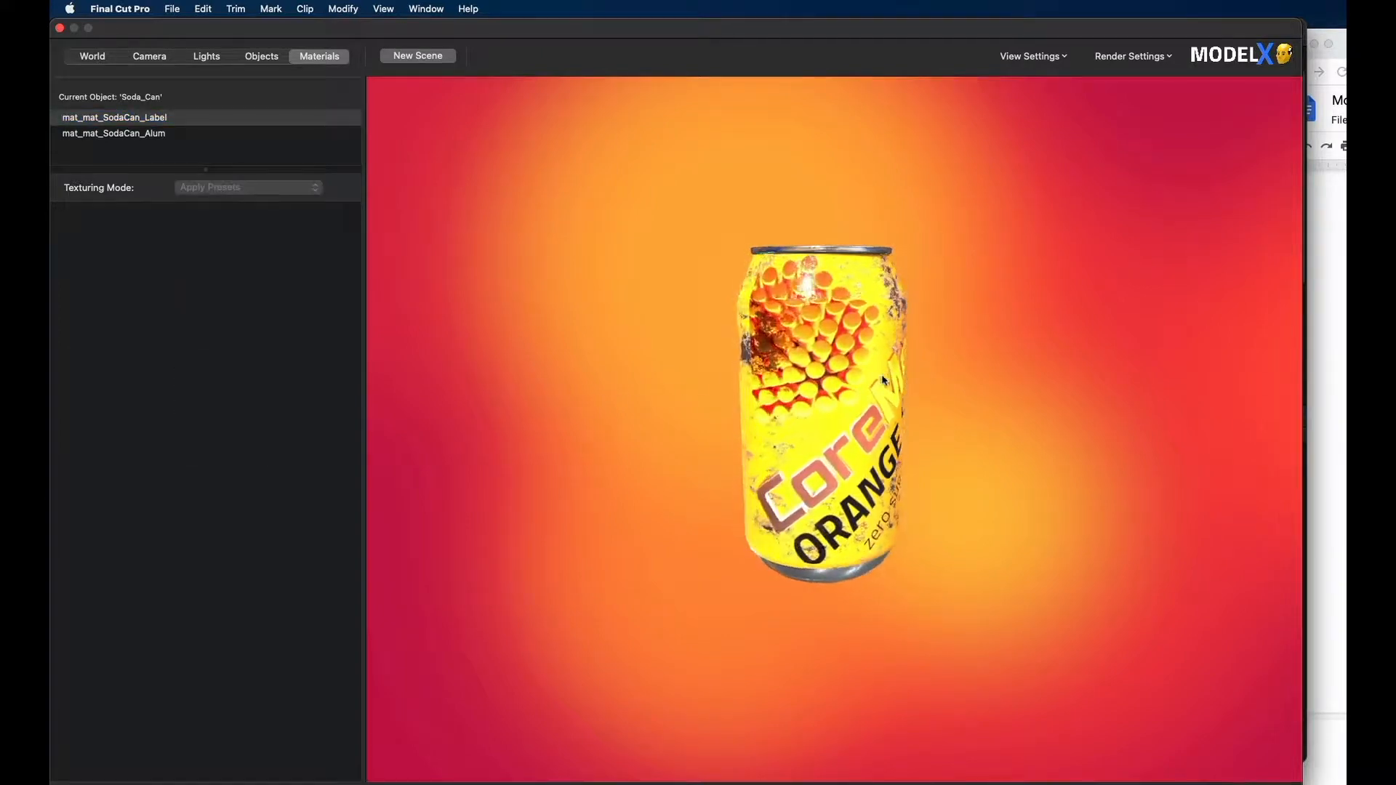
drag(622, 373, 569, 375)
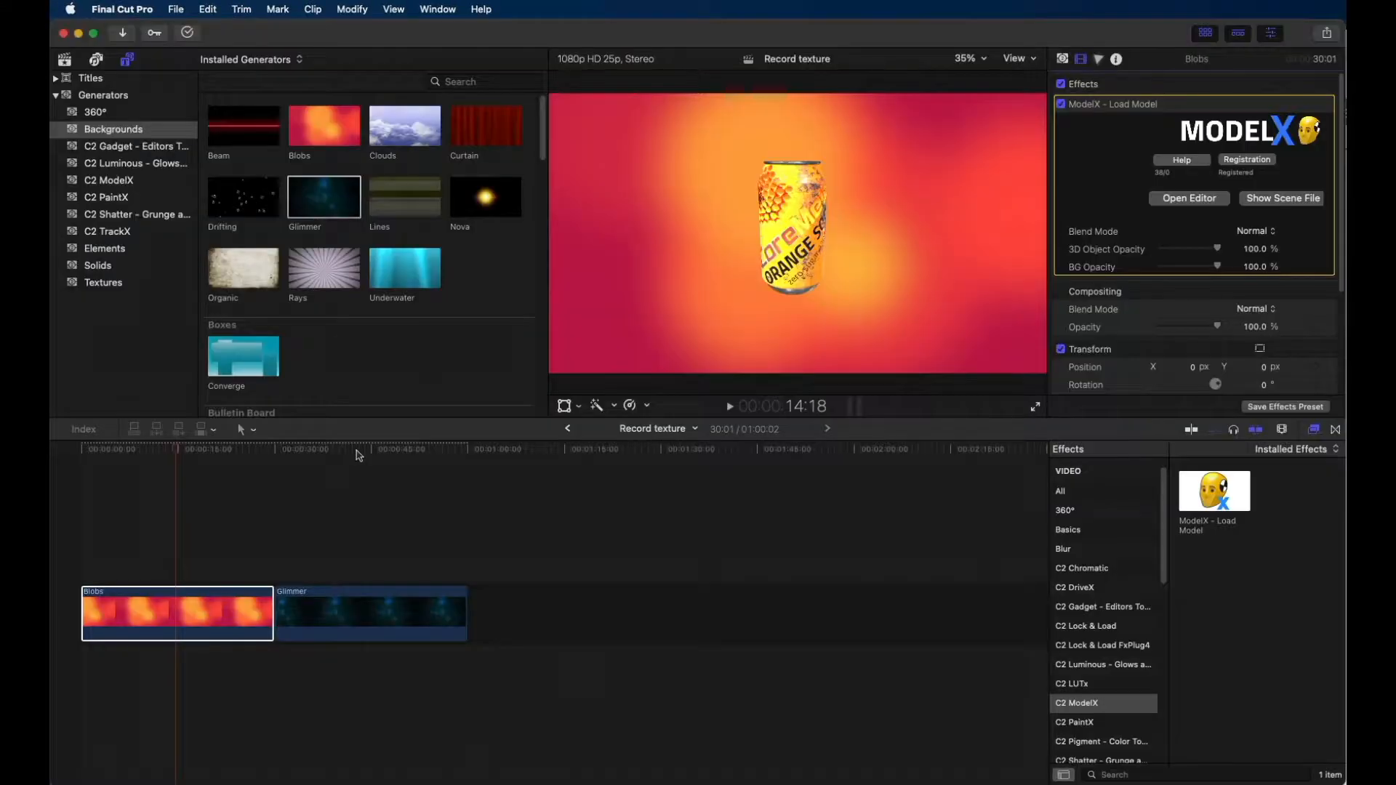
- In the Final Cut Pro timeline, apply the ModelX - Load Model effect to the Glimmer clip
click(356, 455)
click(353, 615)
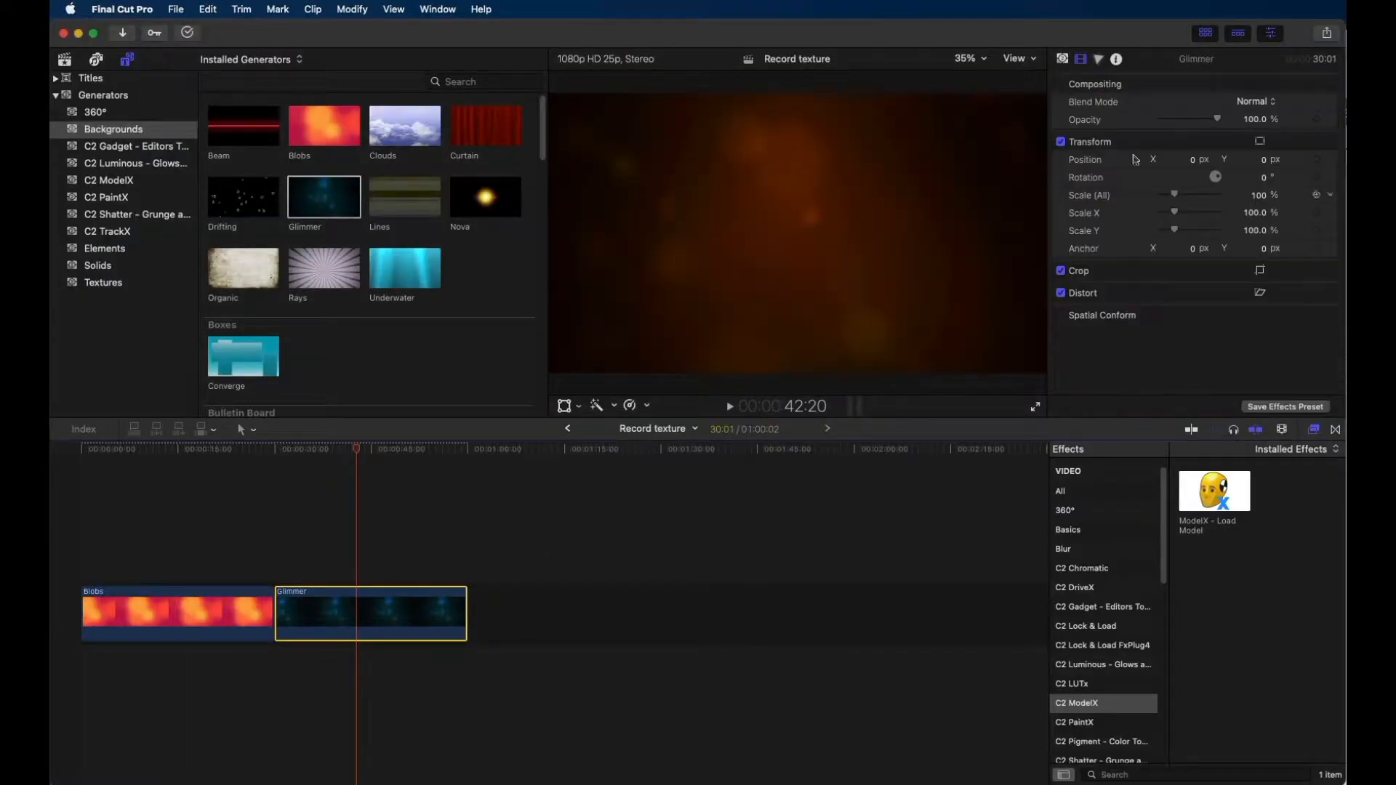
drag(1213, 492, 433, 615)
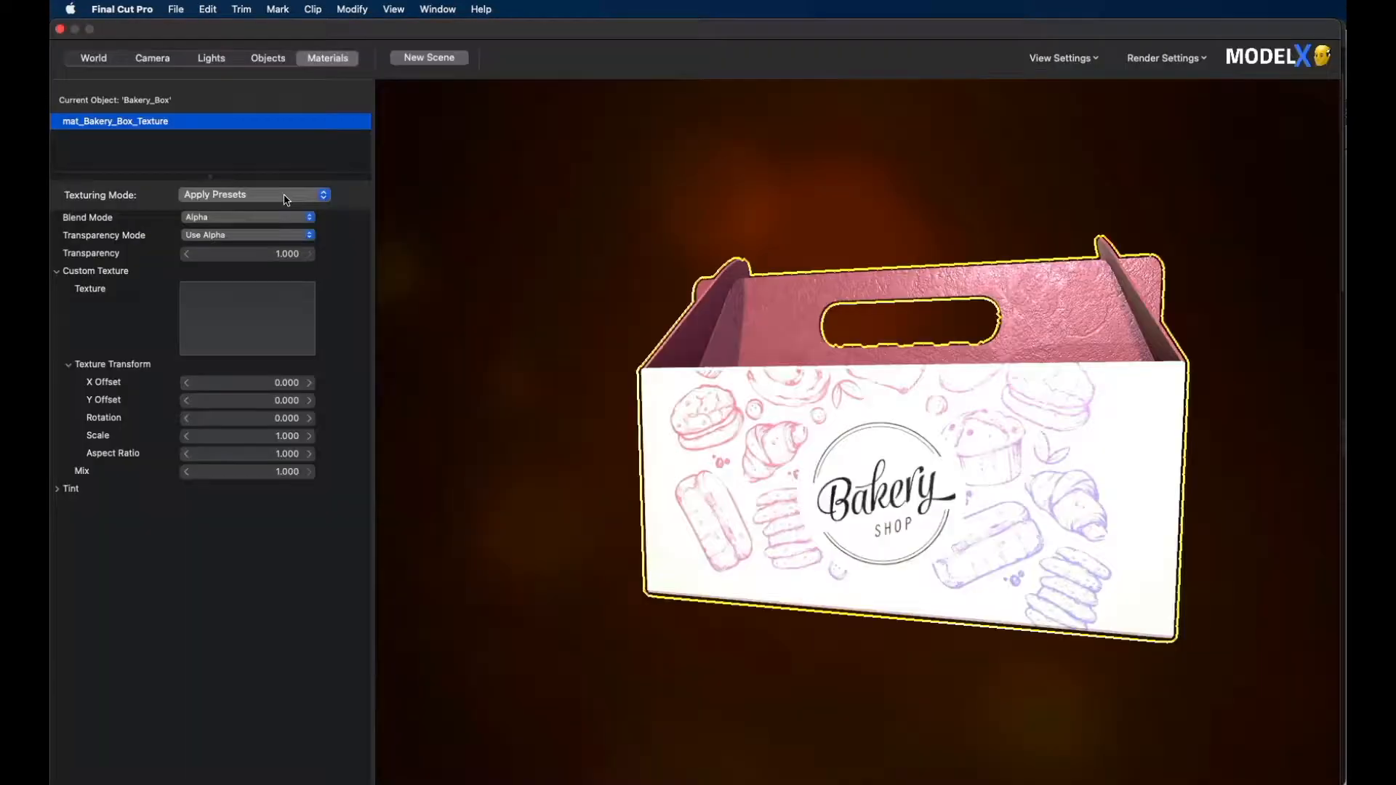
- Switch the Bakery_Box material to Advanced Material Editing and review its texture channels
click(286, 200)
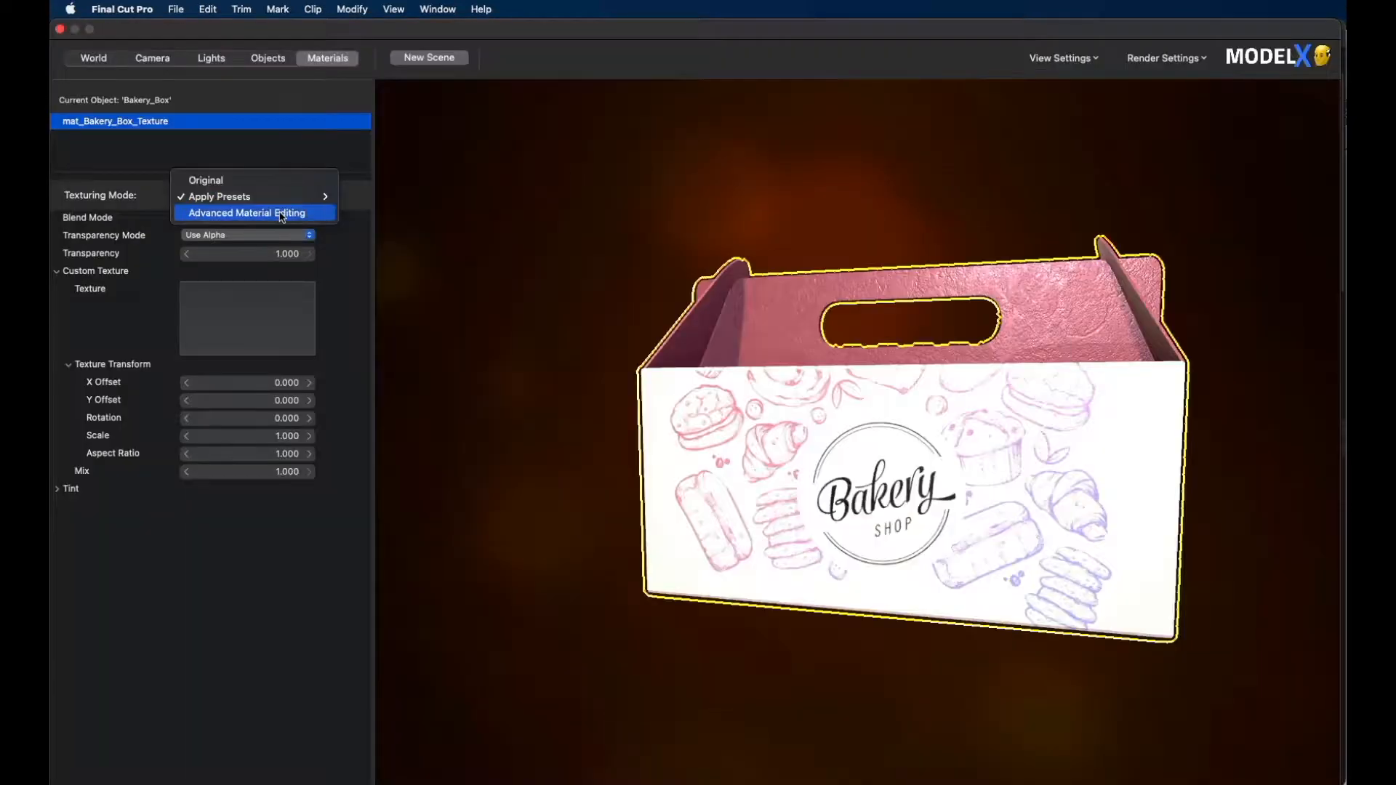
click(281, 213)
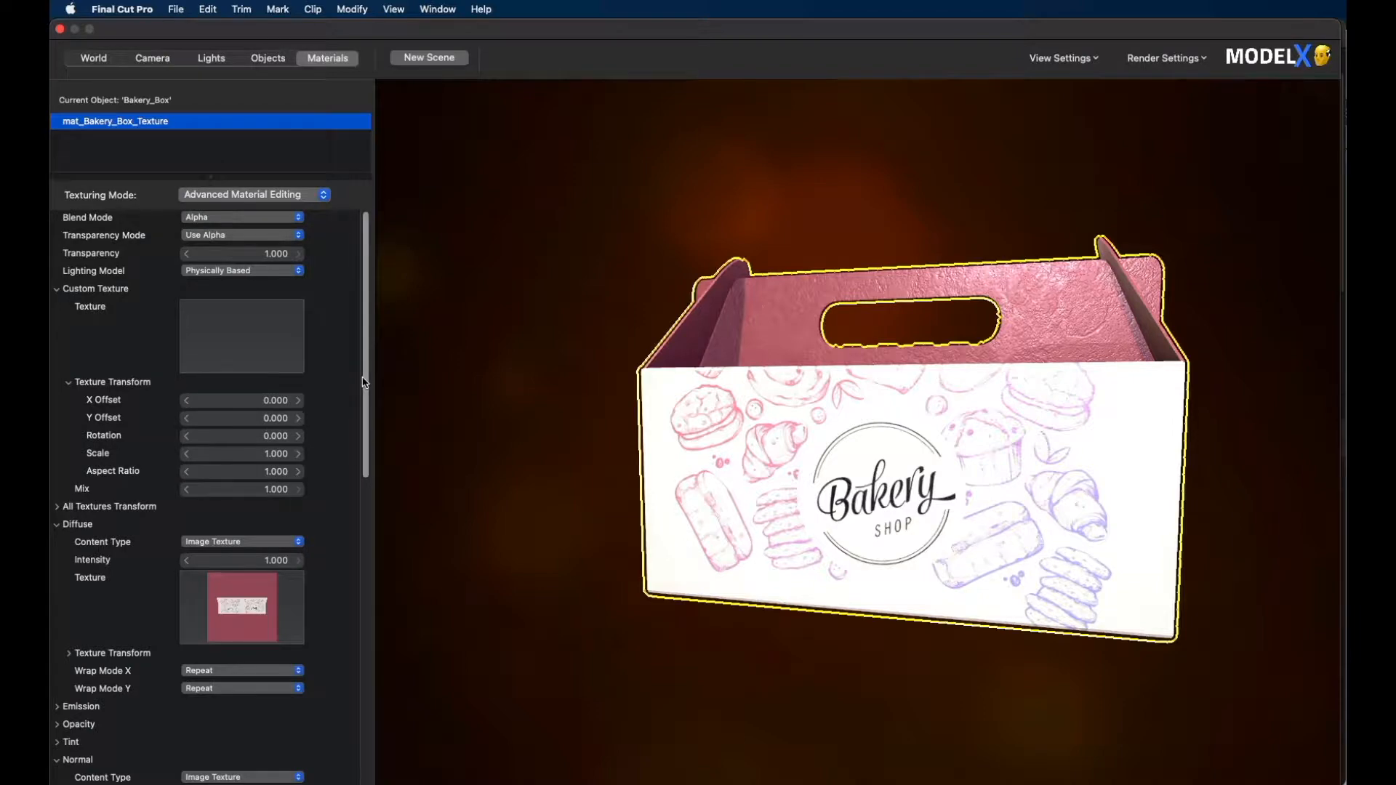
scroll(364, 382, down, 10)
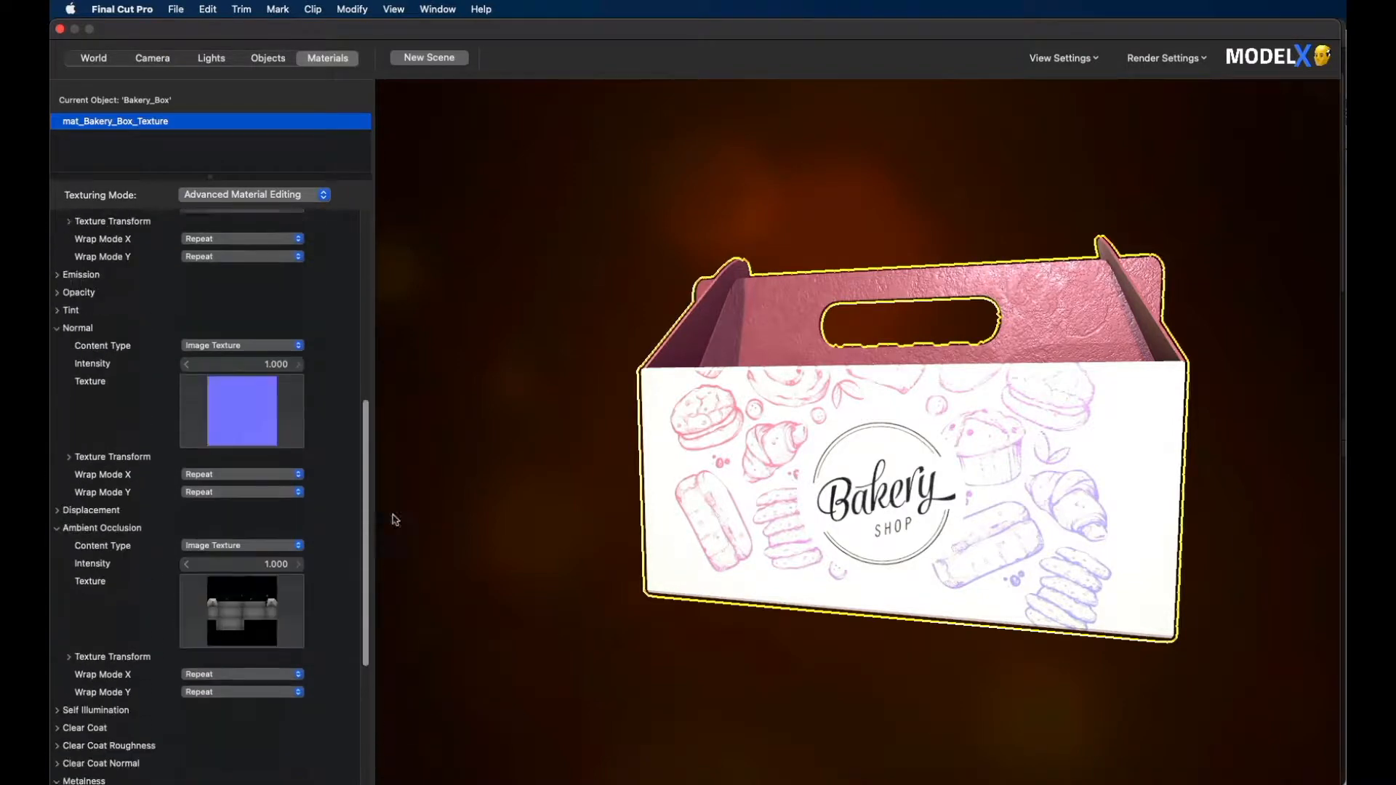
drag(395, 520, 393, 335)
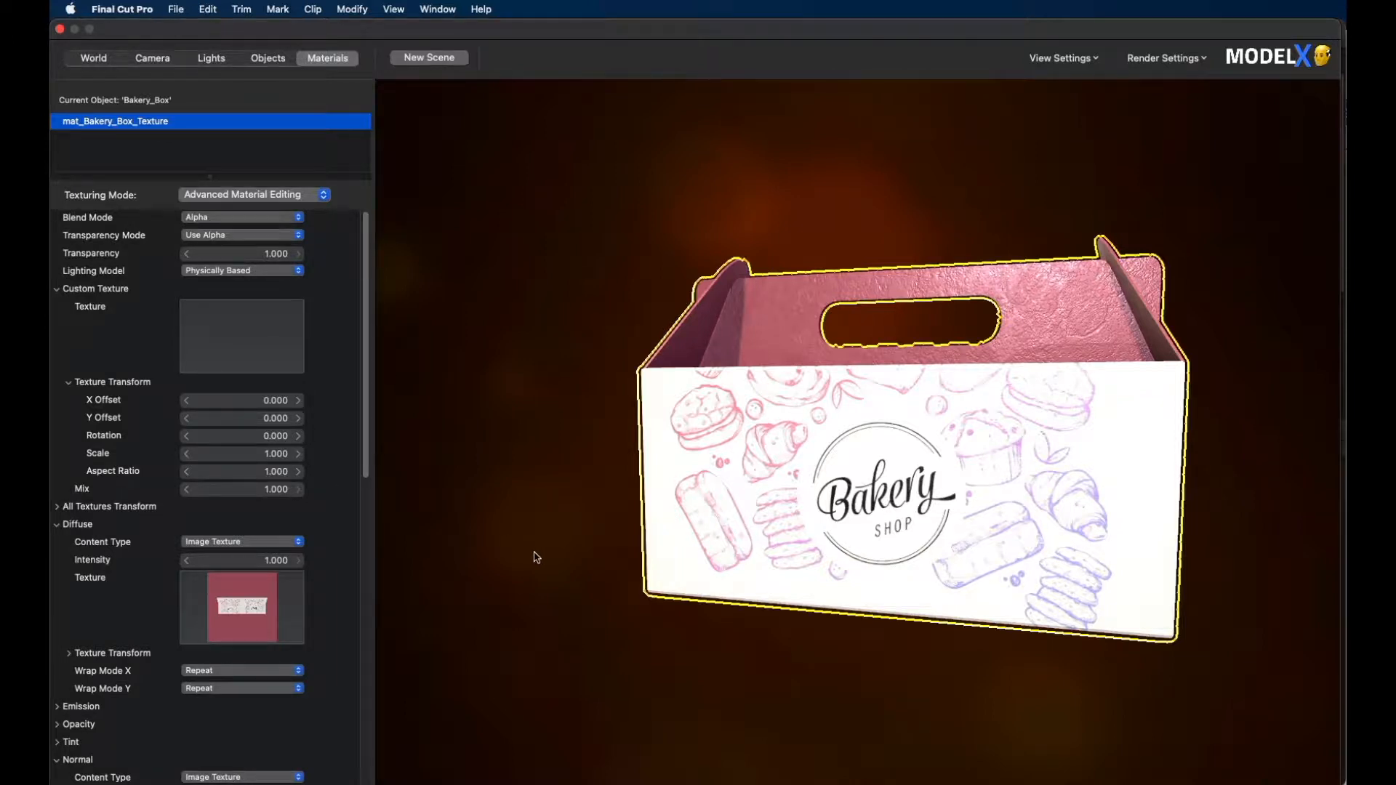
- Reveal the box's diffuse texture in Finder, inspect Bakery_Box_Texture_baseColor.jpg in Preview, and return to the ModelX editor
click(347, 580)
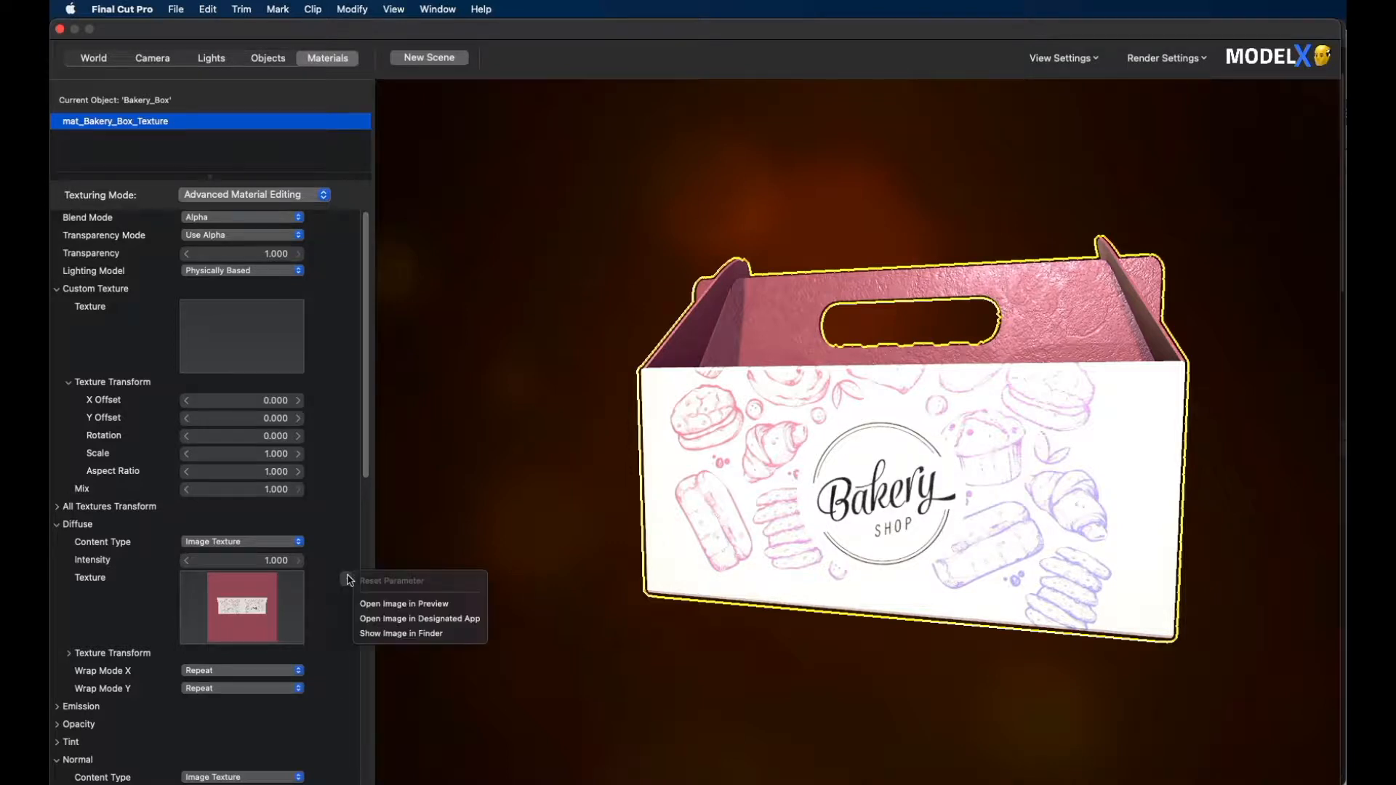
click(413, 634)
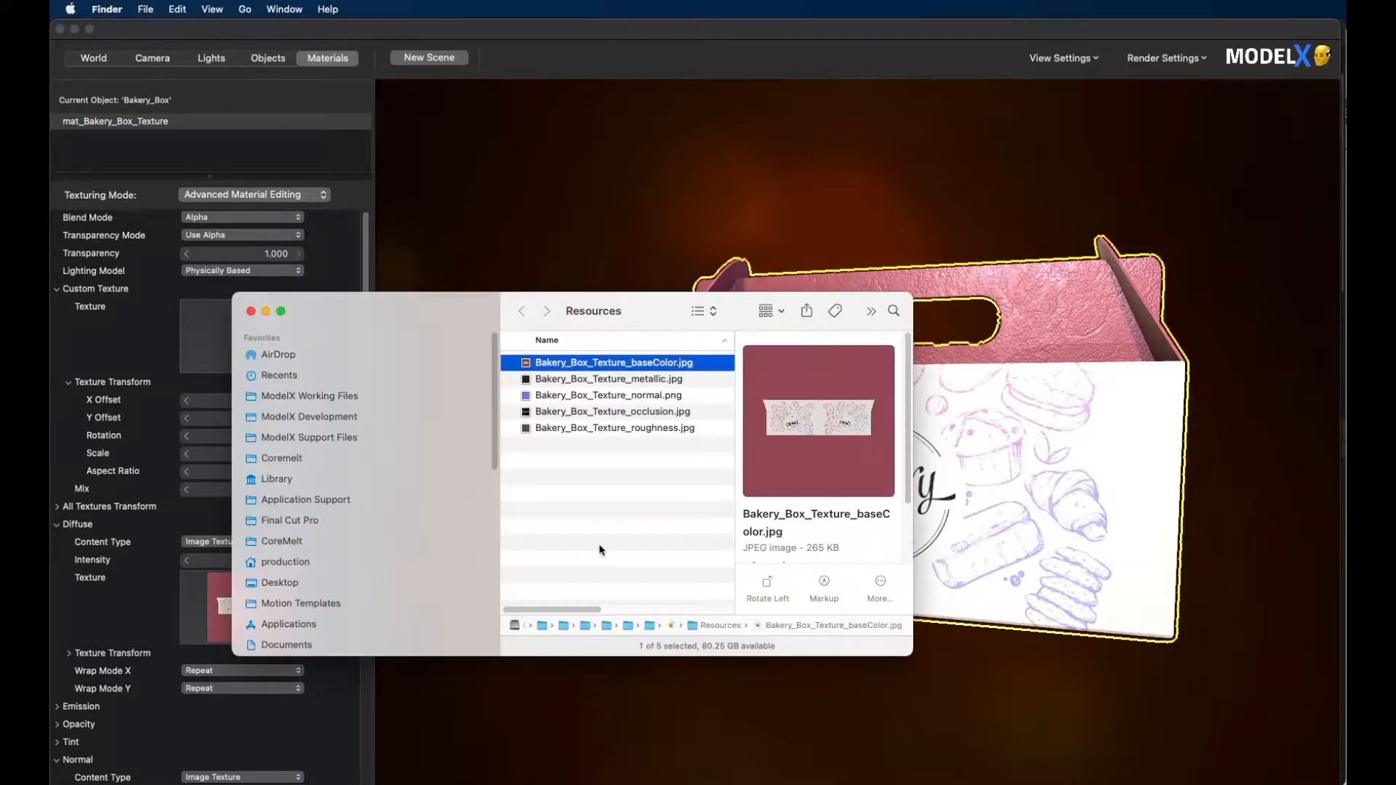
double_click(618, 363)
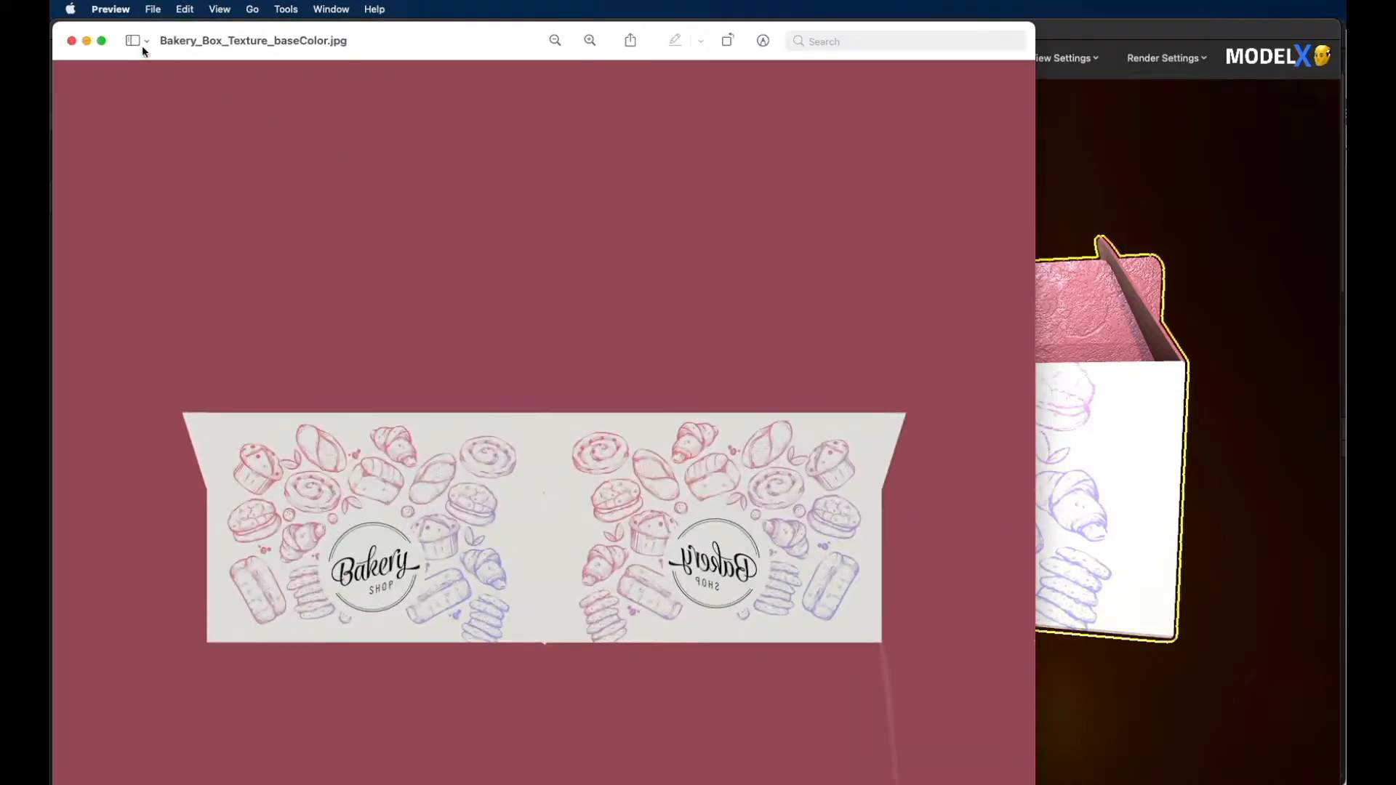
click(72, 41)
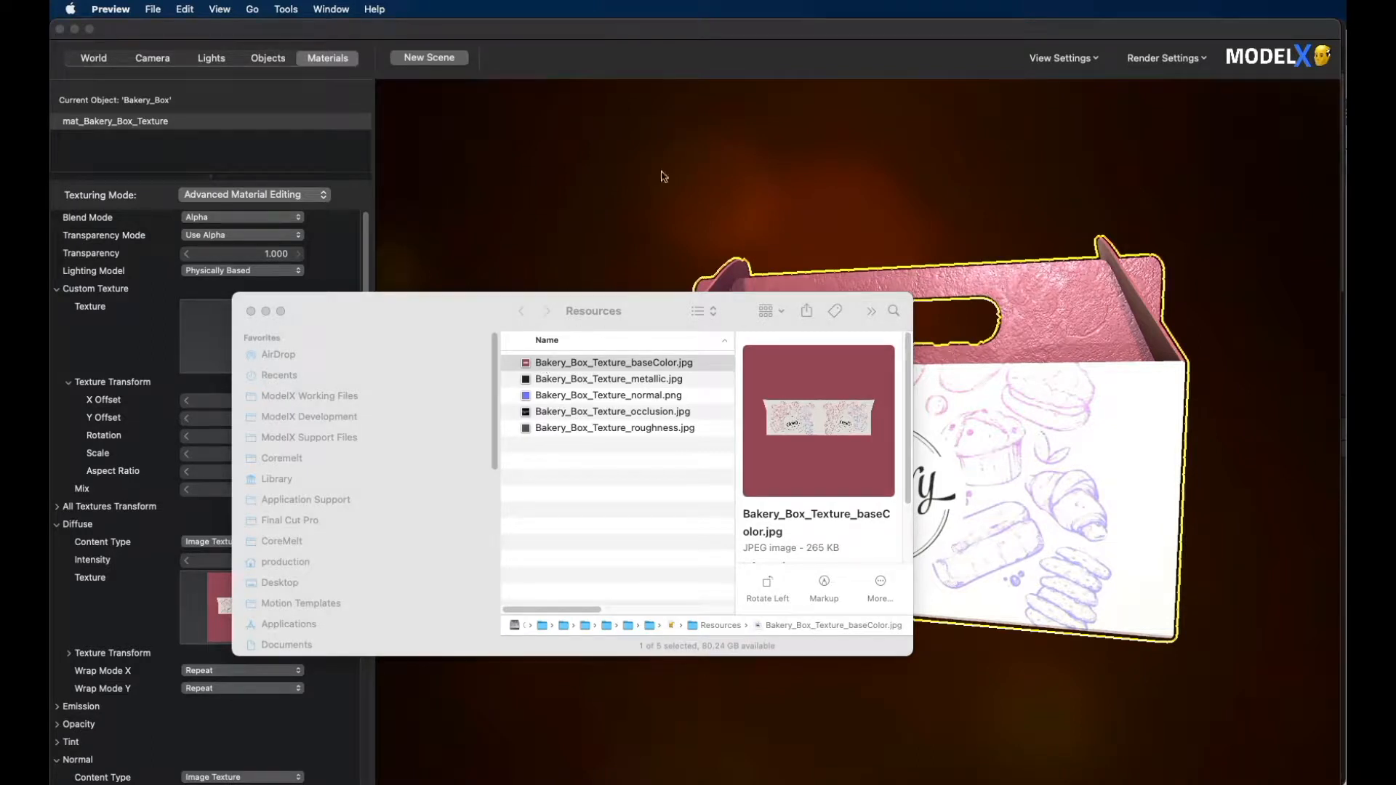
click(576, 50)
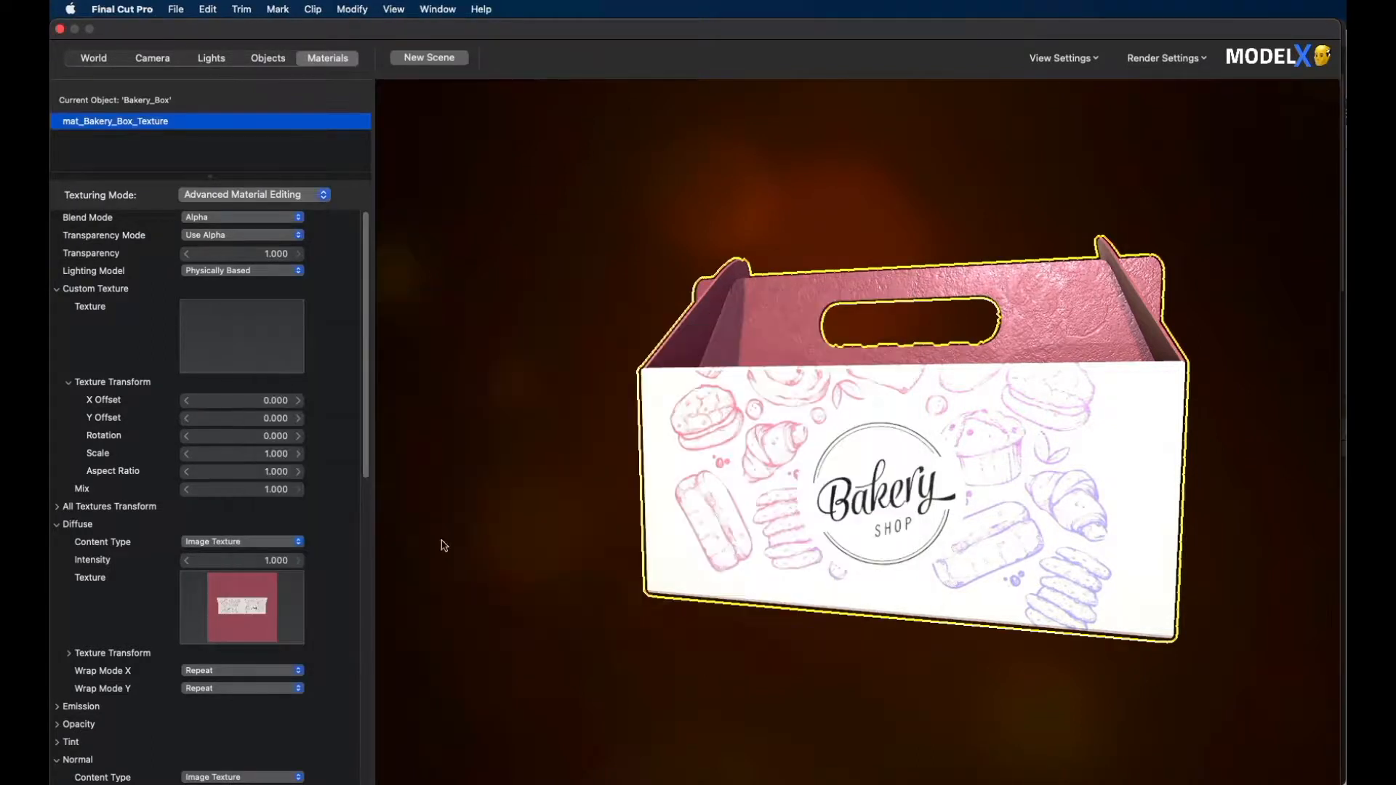
- Replace the Bakery_Box diffuse texture with Bakery_Box_Texture_baseColor_cm.jpg and deselect the box
click(253, 595)
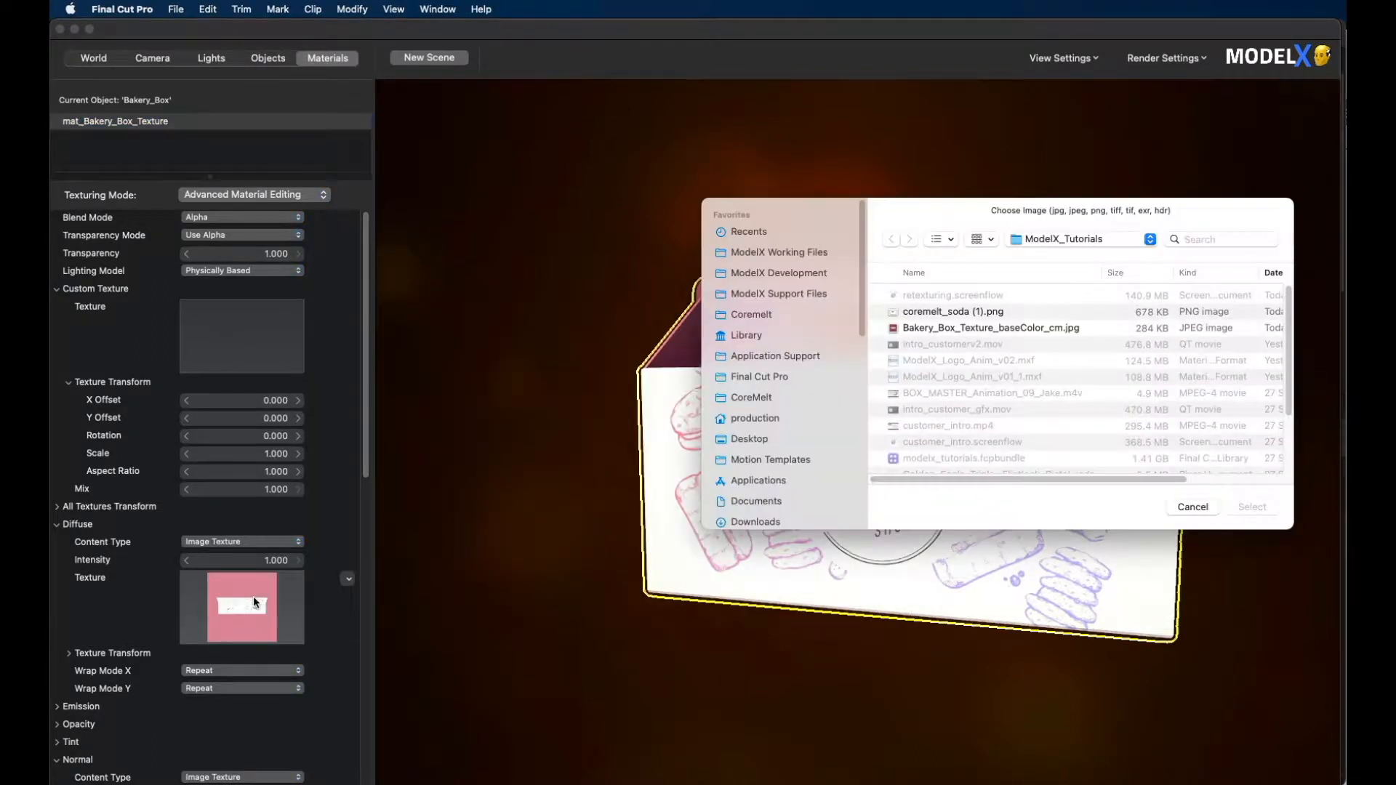
click(1022, 329)
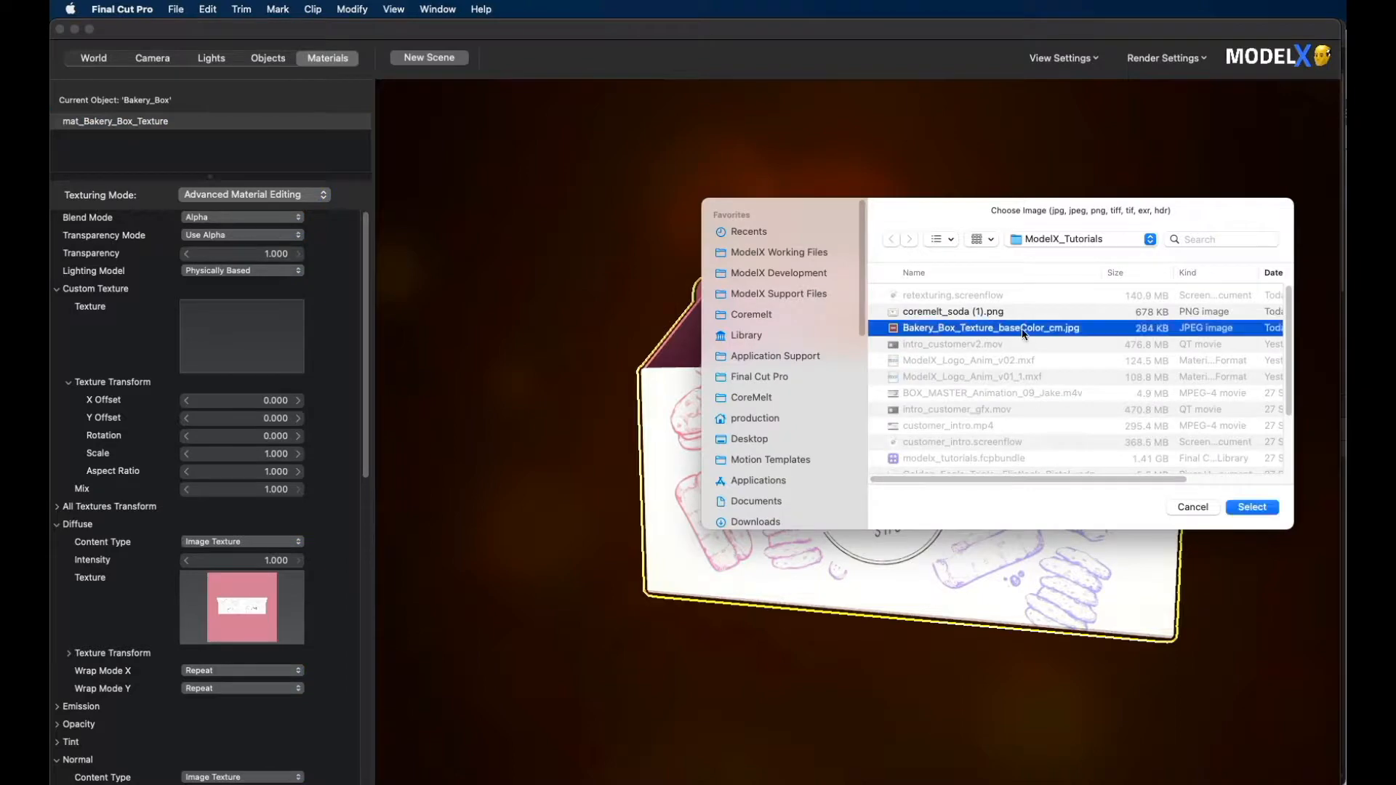
click(1251, 508)
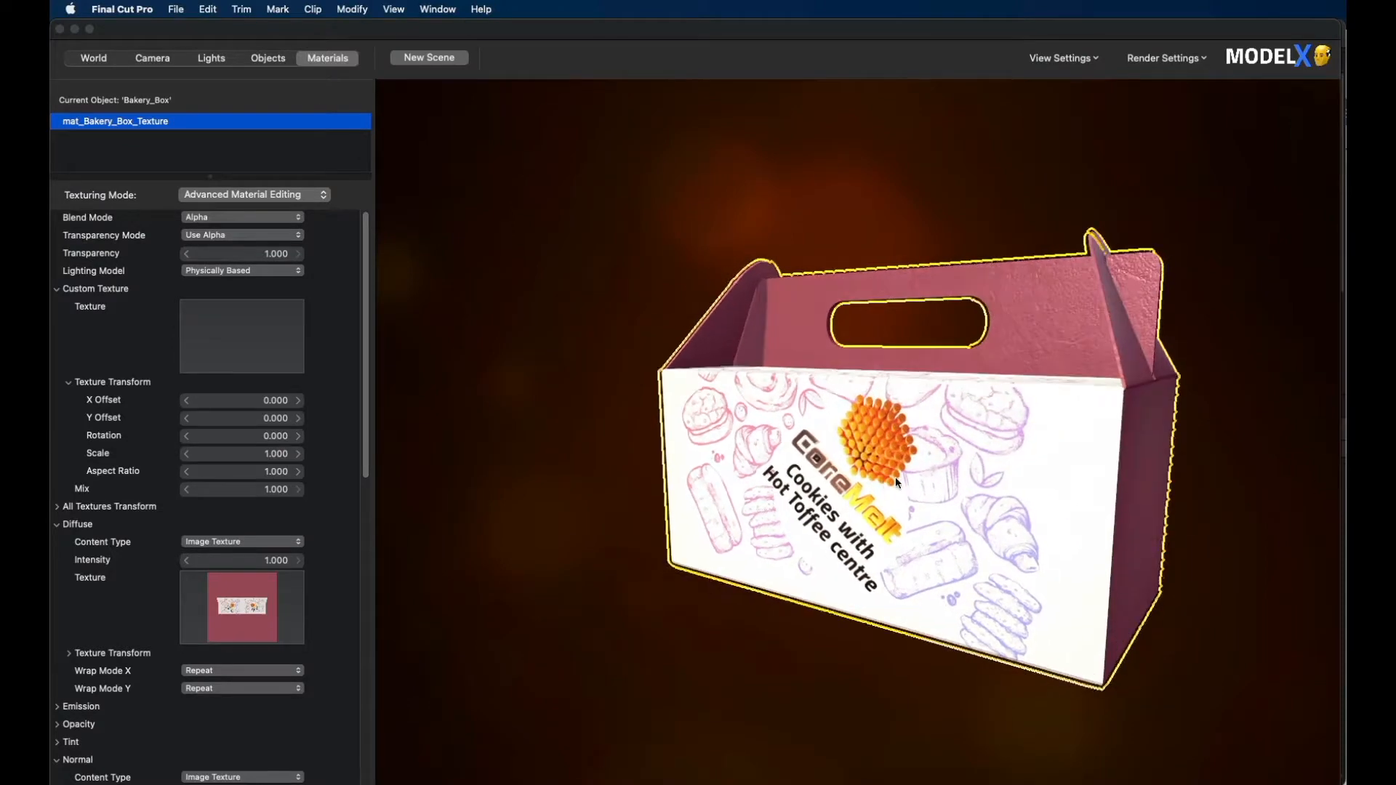
click(1294, 720)
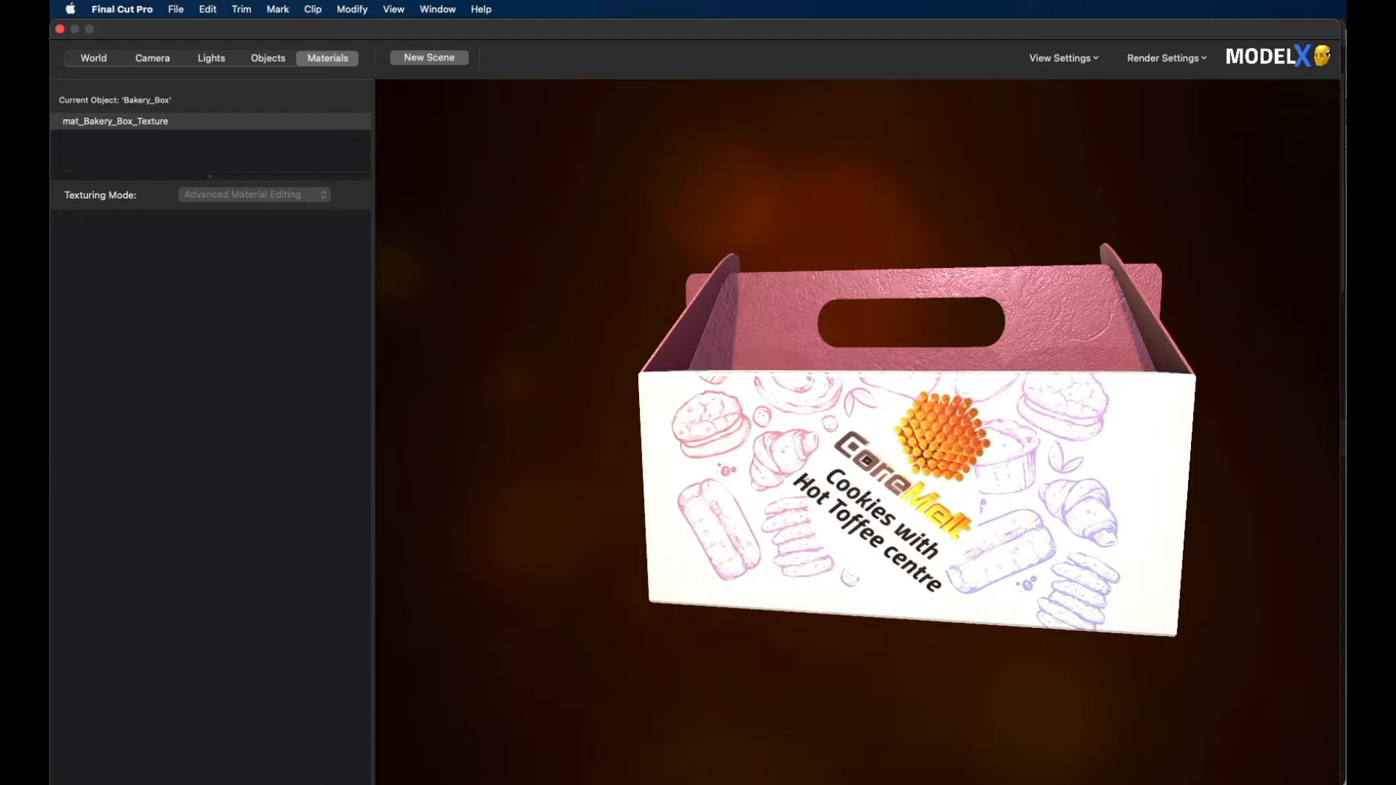
- Apply the Paper Parchment Worn material preset to the Bakery_Box material
click(281, 195)
mouse_move(279, 198)
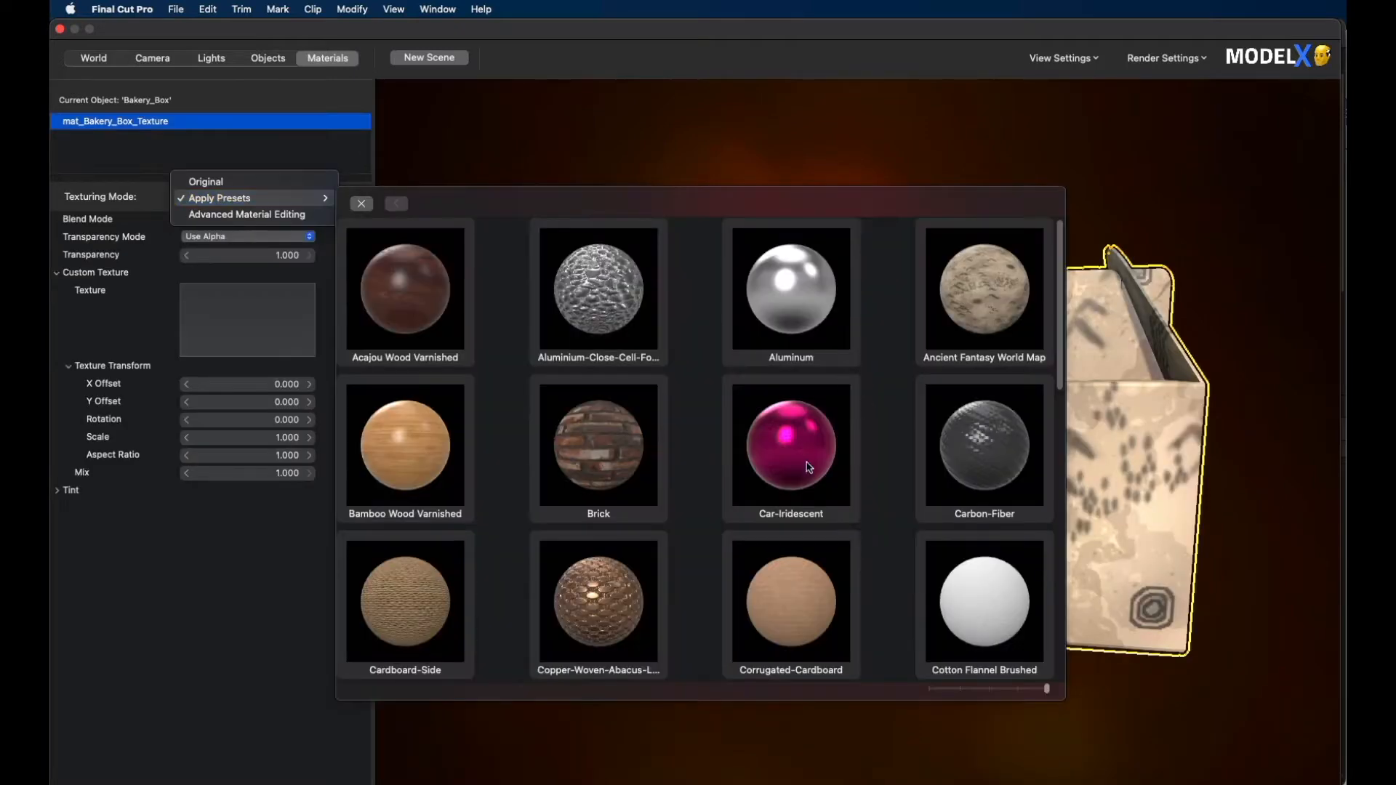
scroll(858, 495, down, 3)
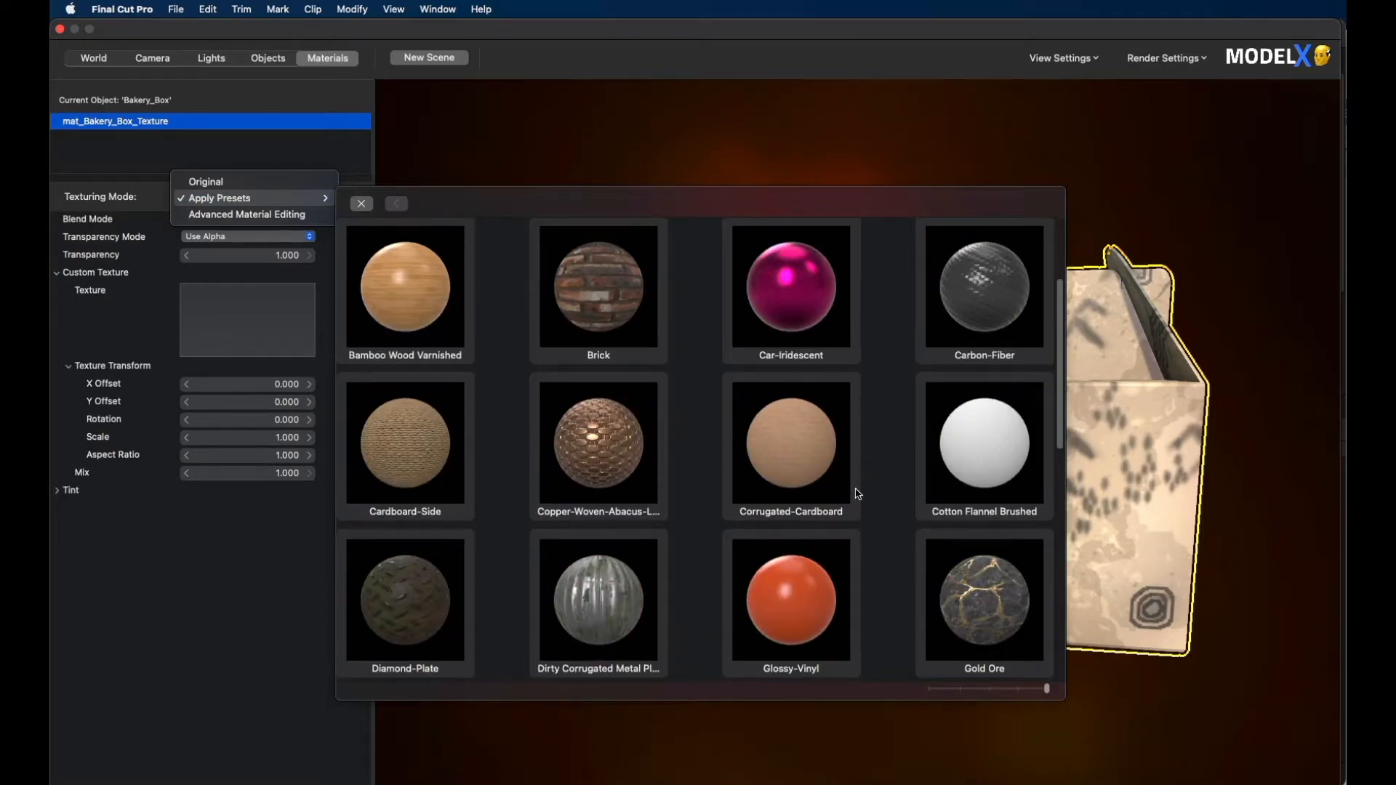
scroll(858, 495, down, 5)
scroll(859, 497, down, 2)
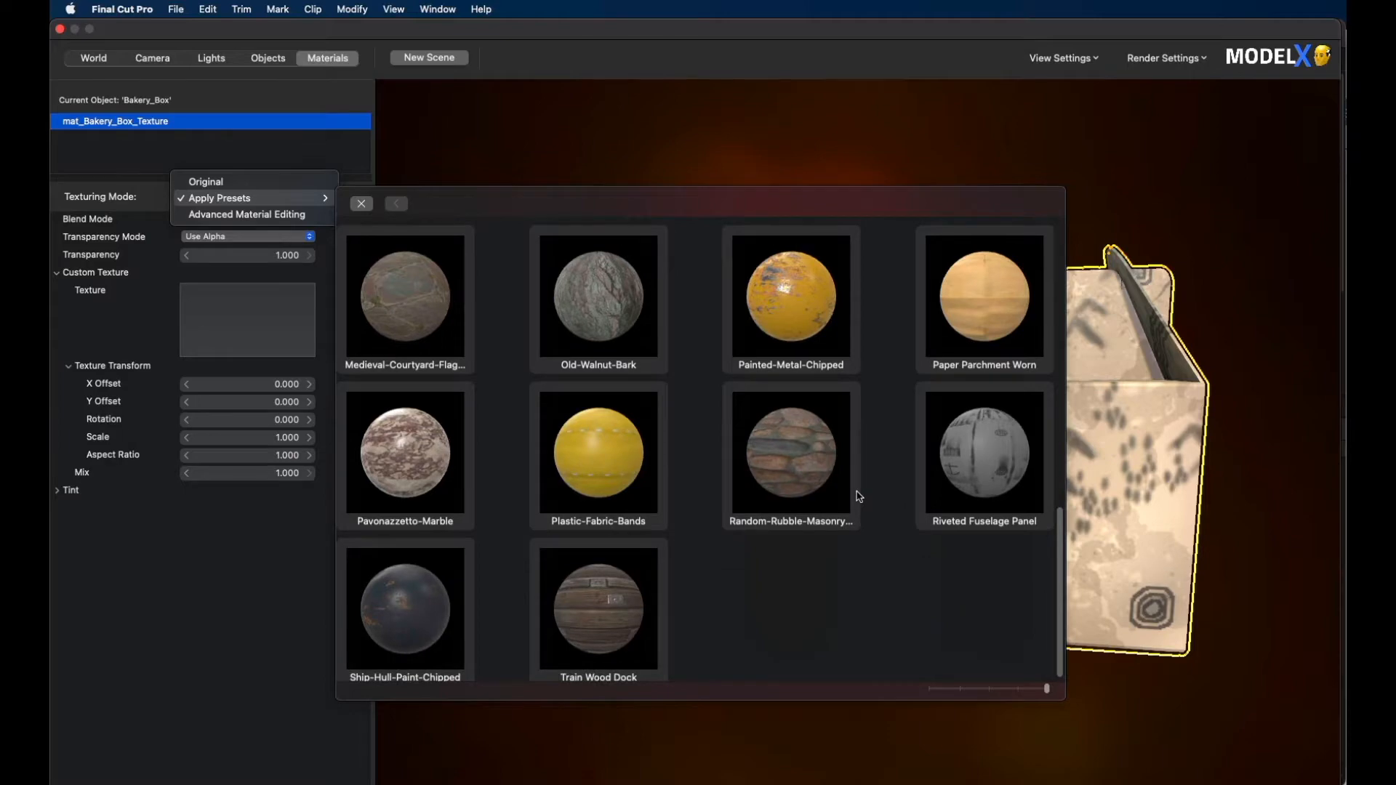
click(974, 327)
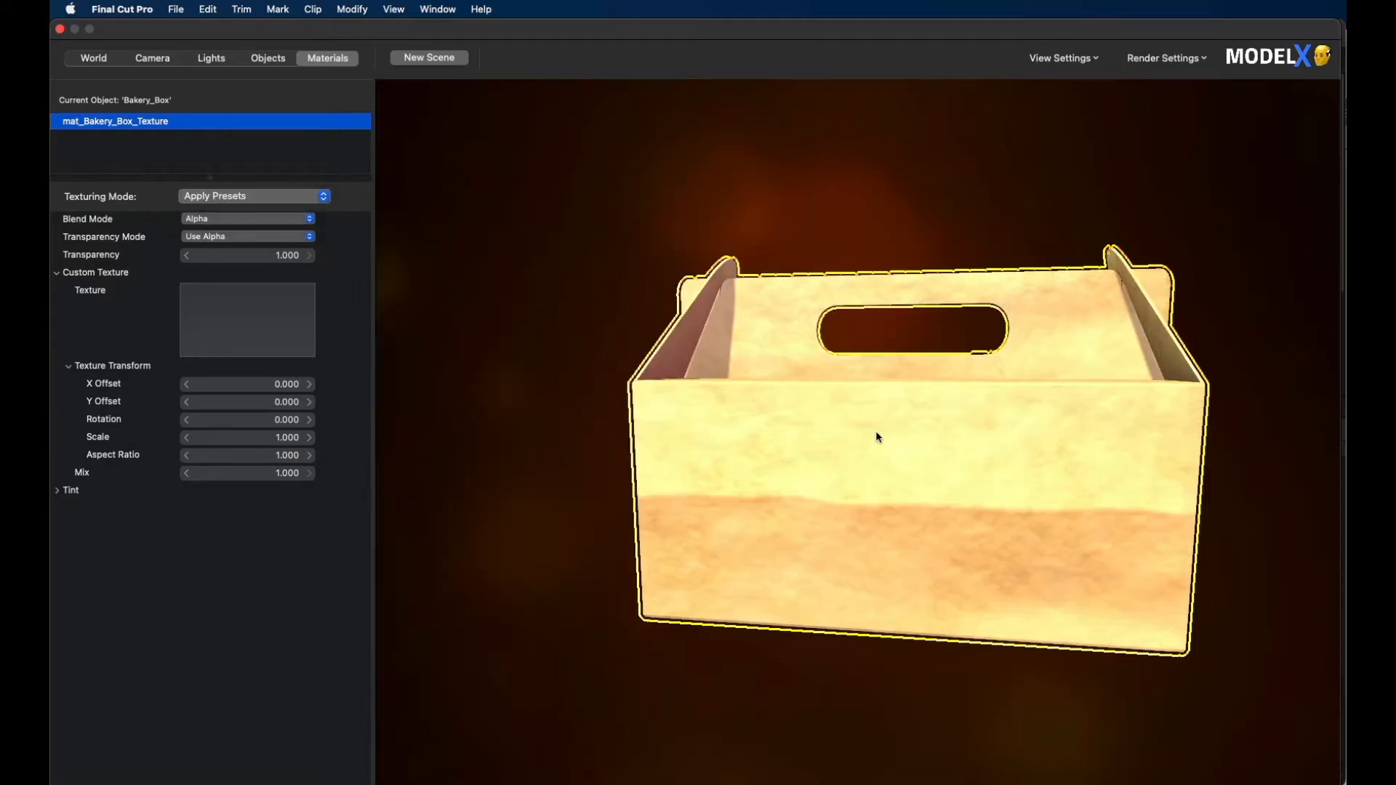
- Switch the parchment-textured box material to Advanced Material Editing and expand its Diffuse settings
click(256, 196)
click(254, 212)
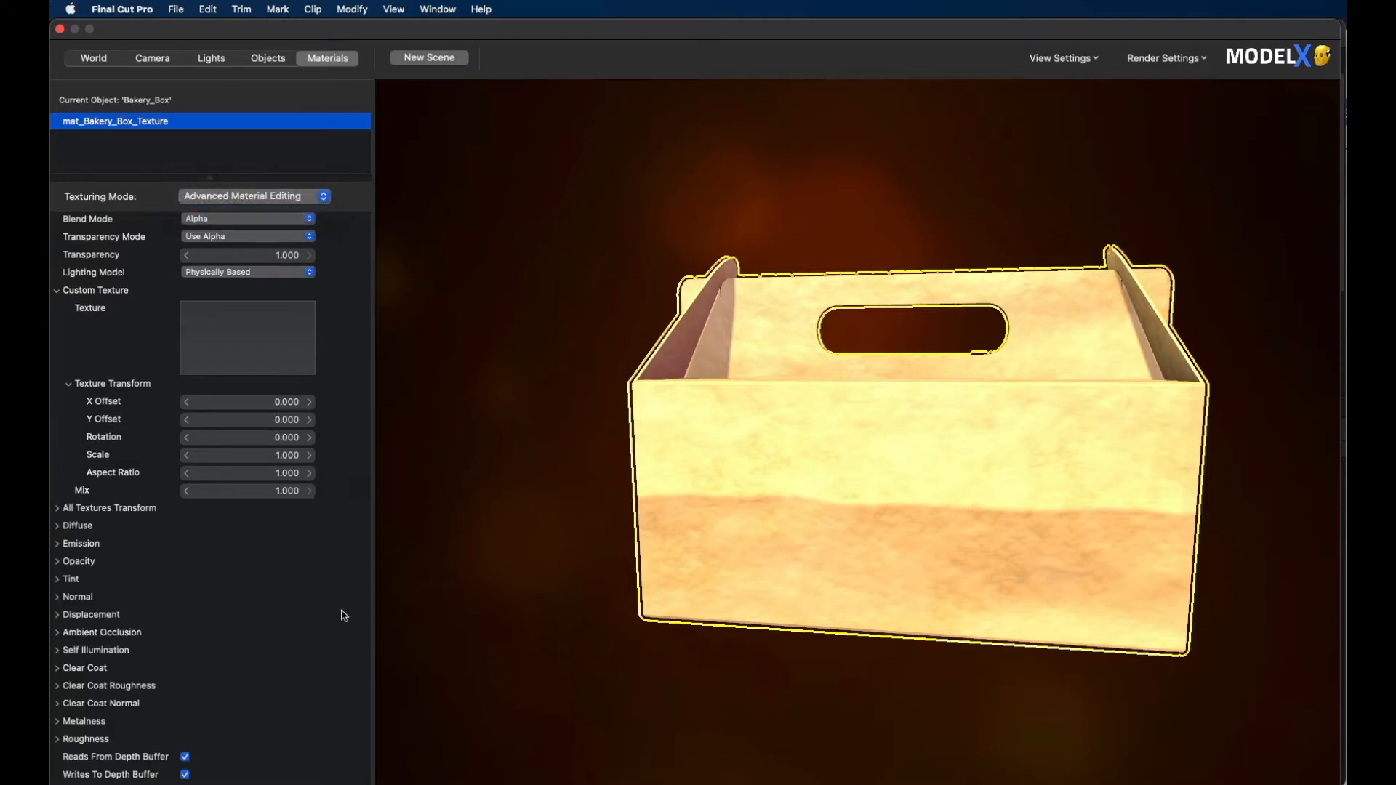
click(58, 525)
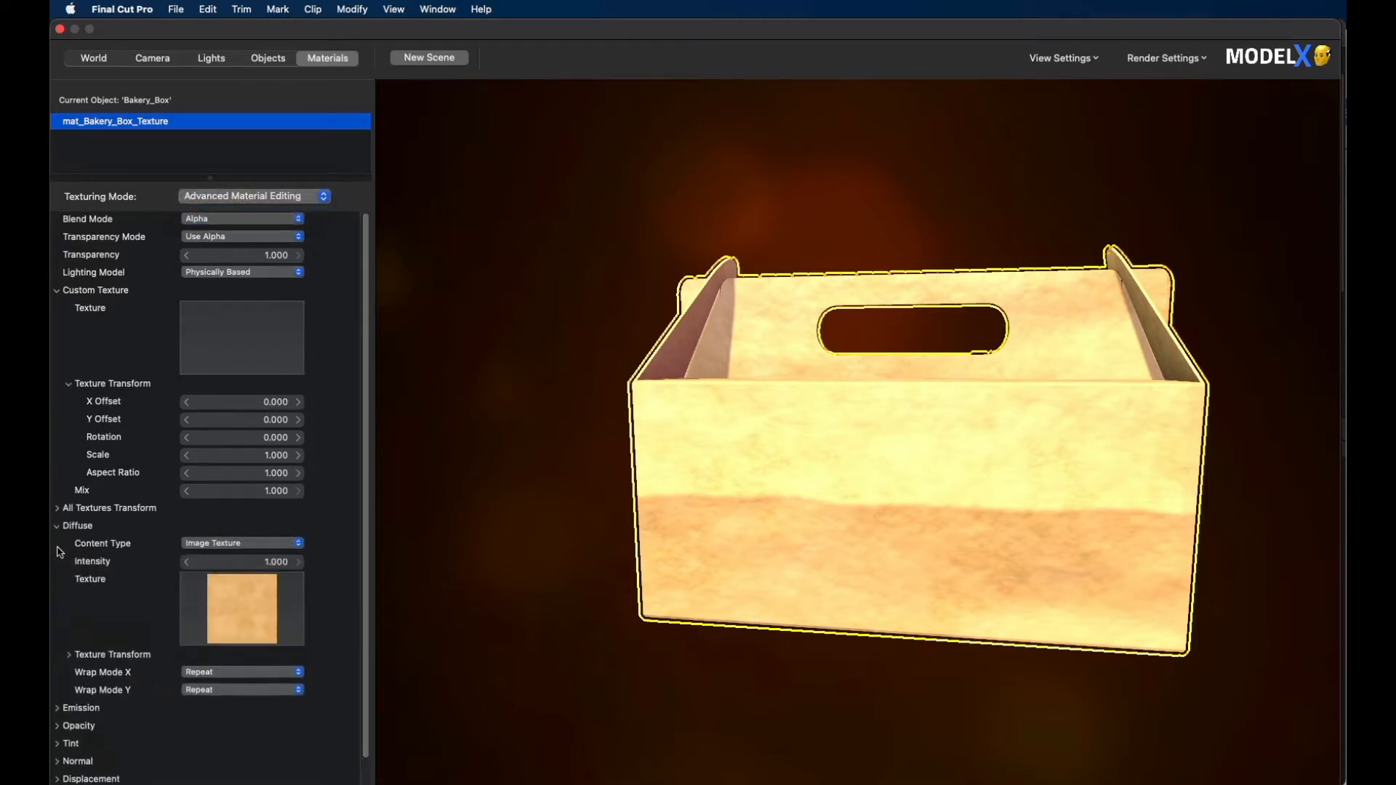
scroll(175, 676, down, 3)
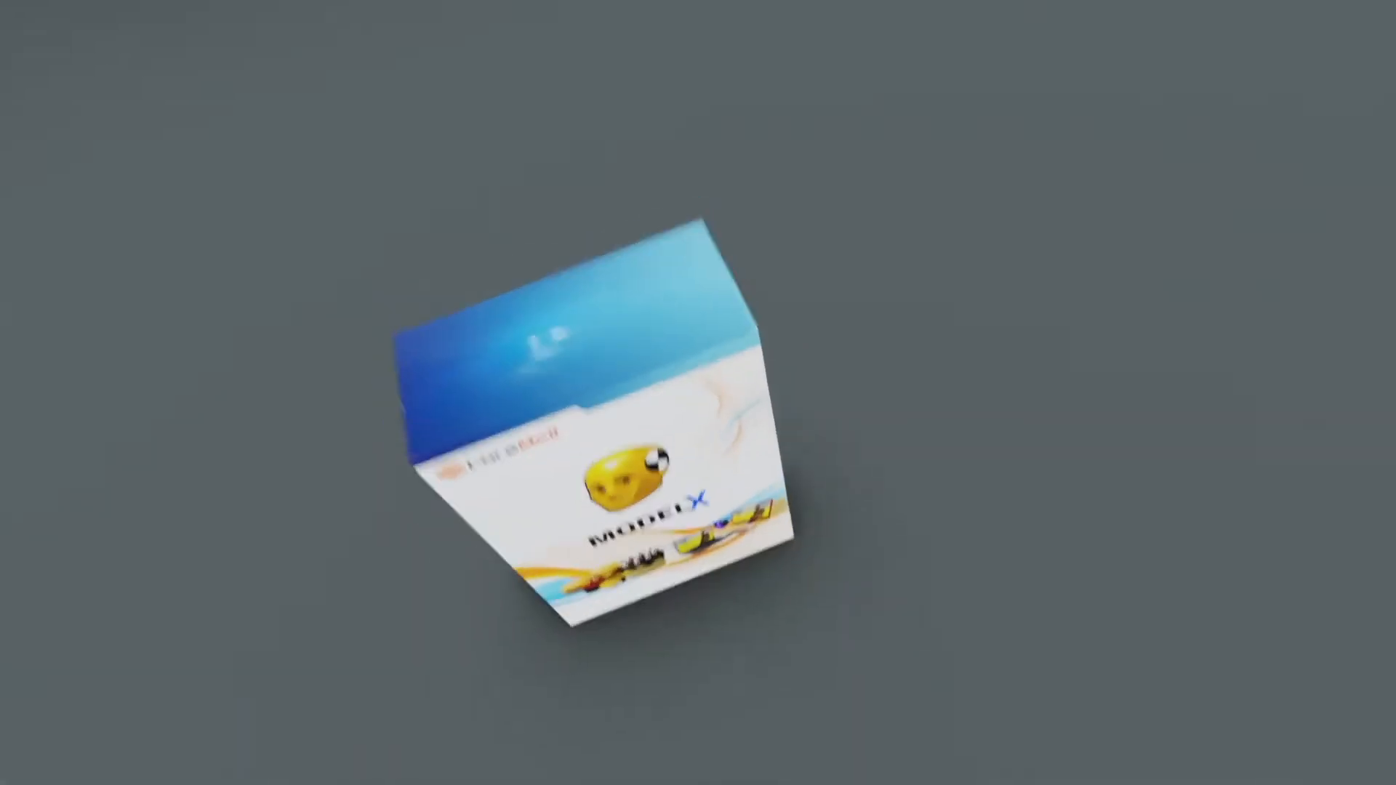